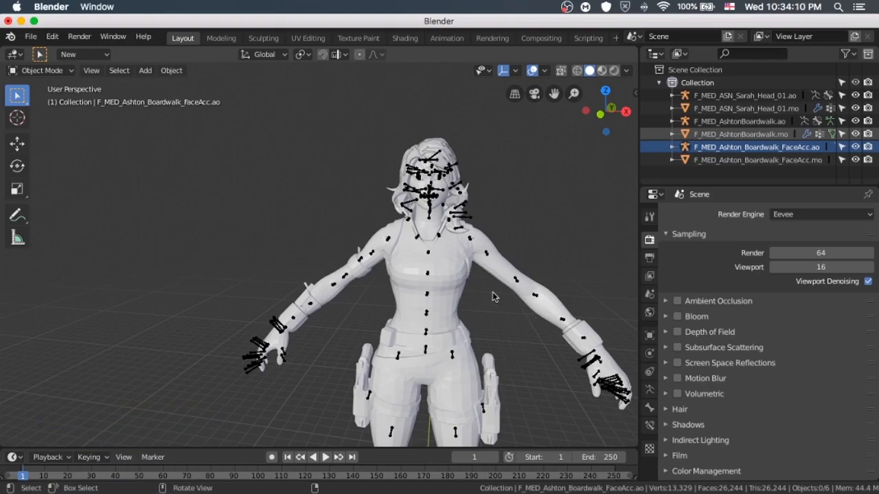
Select all six armature and mesh objects of the character and scale them together by 0.01.
{"action": "mouse_move", "coordinate": [510, 220]}
{"action": "middle_mouse_down"}
{"action": "mouse_move", "coordinate": [575, 216]}
{"action": "mouse_move", "coordinate": [520, 218]}
{"action": "mouse_move", "coordinate": [462, 235]}
{"action": "mouse_move", "coordinate": [487, 219]}
{"action": "mouse_move", "coordinate": [497, 225]}
{"action": "mouse_move", "coordinate": [486, 217]}
{"action": "mouse_move", "coordinate": [511, 221]}
{"action": "middle_mouse_up"}
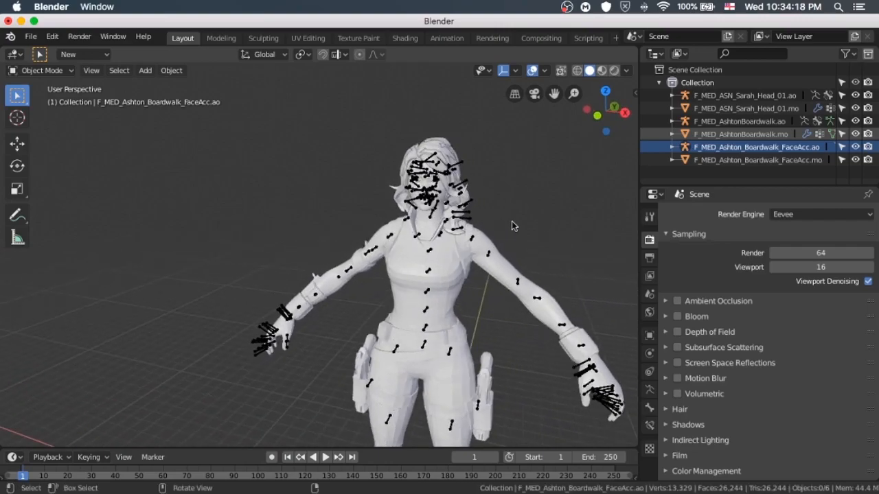
{"action": "left_click", "coordinate": [721, 97]}
{"action": "left_click", "coordinate": [724, 108], "text": "ctrl"}
{"action": "left_click", "coordinate": [728, 121], "text": "ctrl"}
{"action": "left_click", "coordinate": [738, 134], "text": "ctrl"}
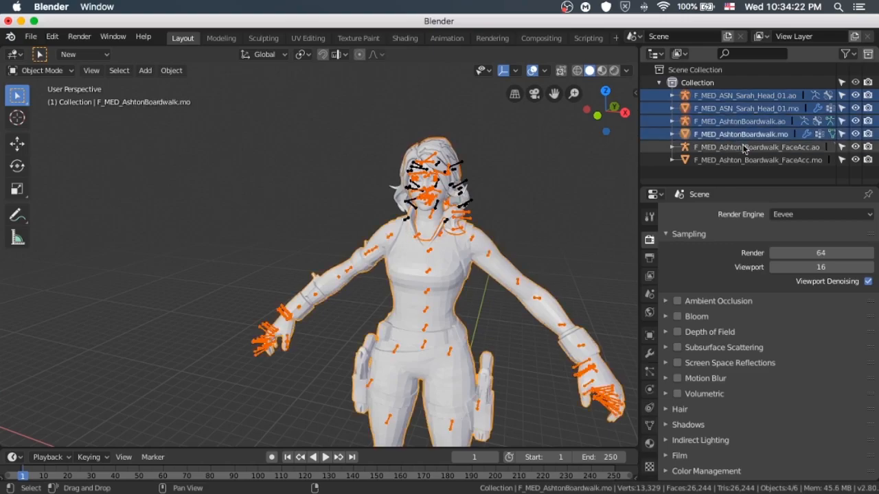
{"action": "left_click", "coordinate": [744, 147], "text": "ctrl"}
{"action": "left_click", "coordinate": [723, 160], "text": "ctrl"}
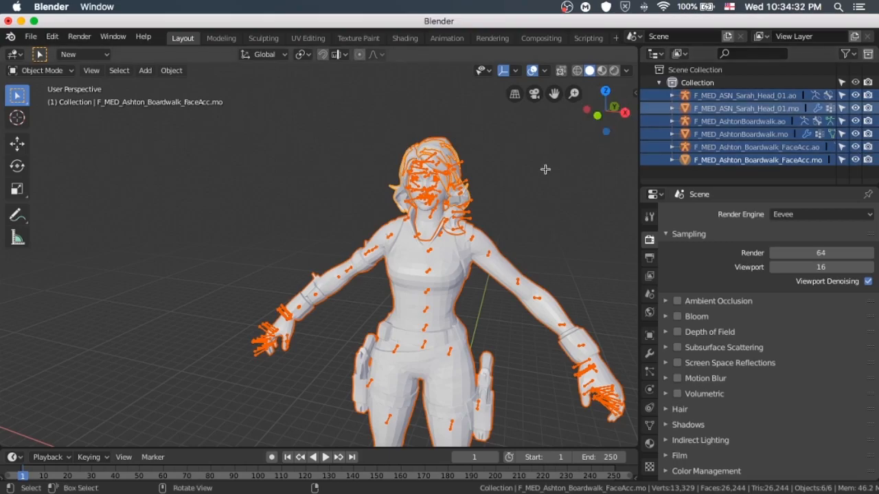
{"action": "middle_click_drag", "start_coordinate": [547, 169], "coordinate": [562, 175]}
{"action": "type", "text": "s"}
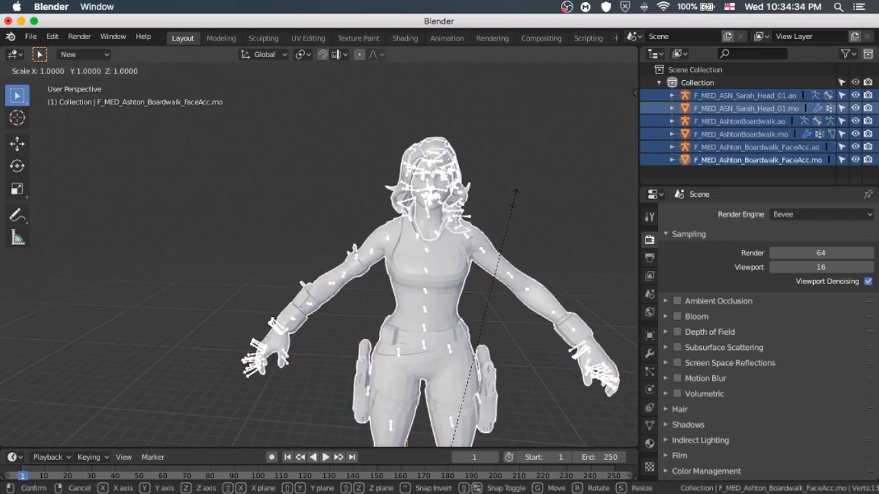
{"action": "type", "text": "0.01"}
{"action": "key", "text": "Return"}
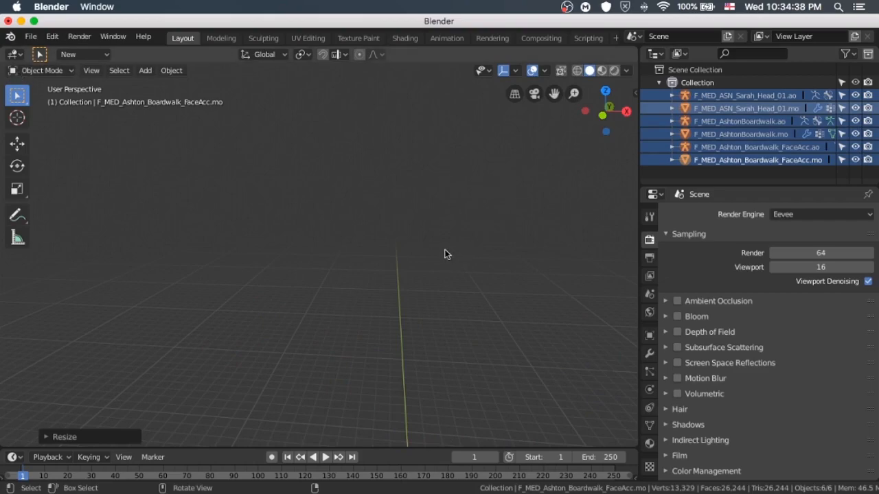
Examine the scaled-down character around the world origin from its feet to its head.
{"action": "left_click_drag", "start_coordinate": [450, 306], "coordinate": [469, 141]}
{"action": "middle_click_drag", "start_coordinate": [494, 183], "coordinate": [486, 467]}
{"action": "scroll", "coordinate": [430, 380], "scroll_direction": "up", "scroll_amount": 5}
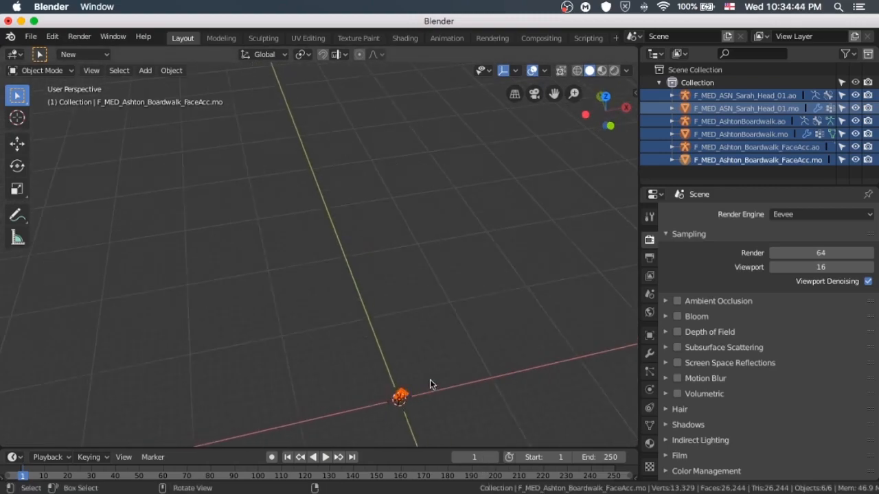
{"action": "middle_click_drag", "start_coordinate": [420, 394], "coordinate": [354, 199]}
{"action": "scroll", "coordinate": [354, 200], "scroll_direction": "up", "scroll_amount": 4}
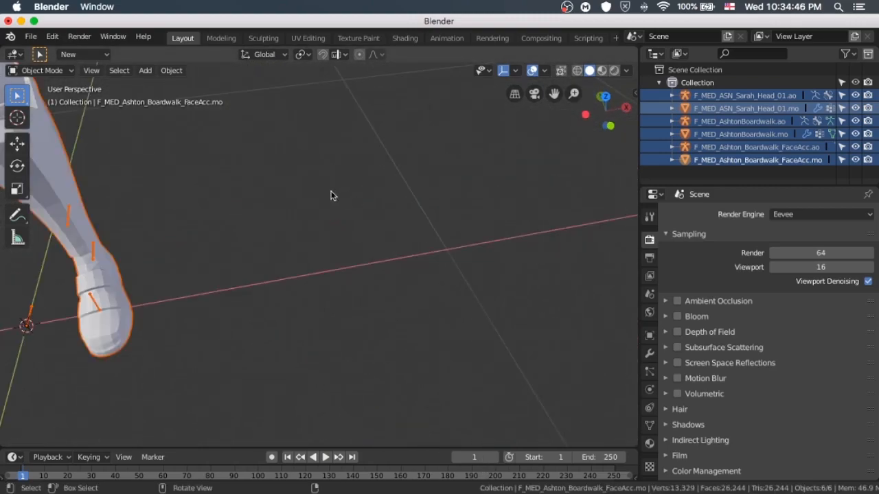
{"action": "scroll", "coordinate": [331, 195], "scroll_direction": "down", "scroll_amount": 4}
{"action": "middle_click_drag", "start_coordinate": [306, 152], "coordinate": [318, 167], "text": "shift"}
{"action": "scroll", "coordinate": [318, 167], "scroll_direction": "up", "scroll_amount": 4}
{"action": "scroll", "coordinate": [318, 167], "scroll_direction": "down", "scroll_amount": 4}
{"action": "scroll", "coordinate": [317, 168], "scroll_direction": "up", "scroll_amount": 4}
{"action": "scroll", "coordinate": [318, 167], "scroll_direction": "down", "scroll_amount": 5}
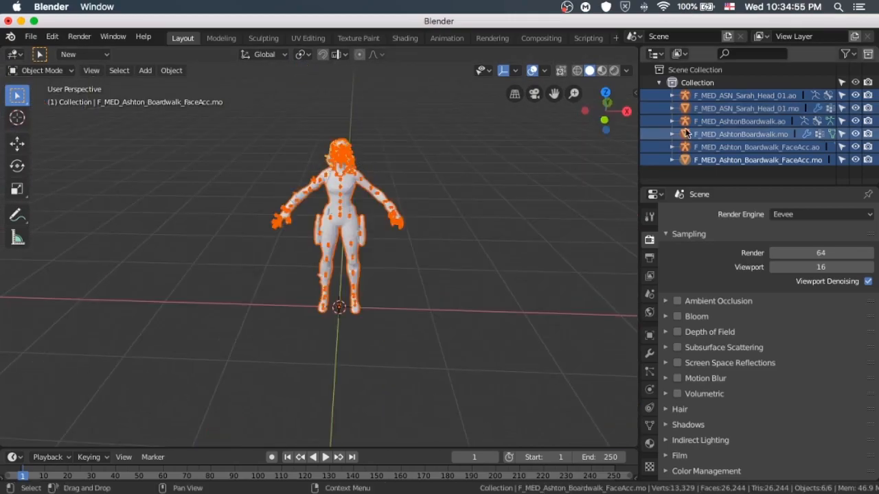
Make the F_MED_AshtonBoardwalk.ao armature active and clear the object selection.
{"action": "left_click", "coordinate": [739, 121]}
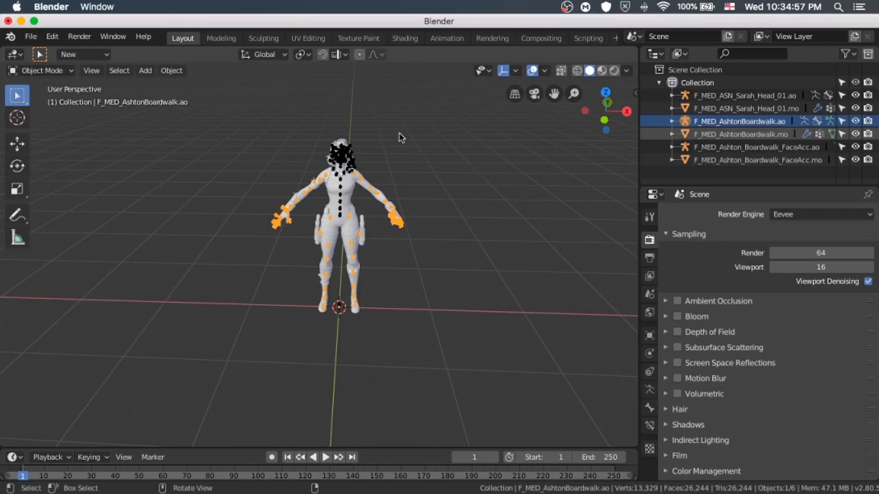
{"action": "left_click", "coordinate": [145, 70]}
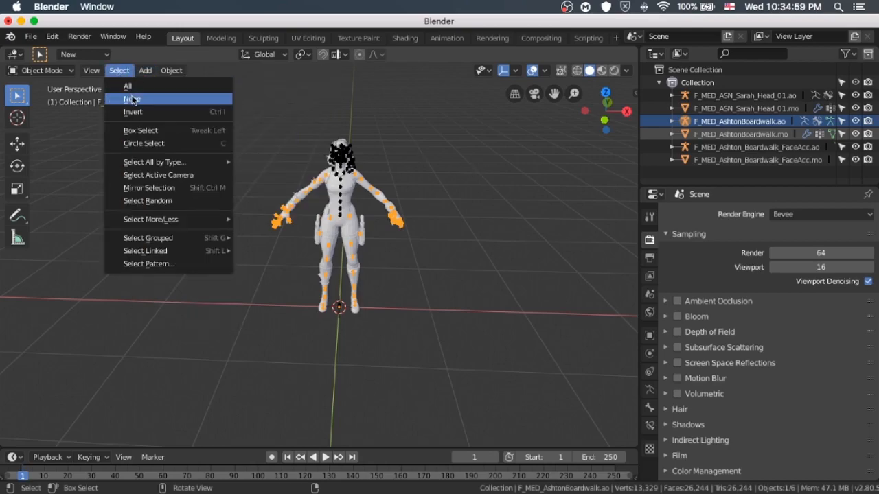
{"action": "left_click", "coordinate": [130, 98]}
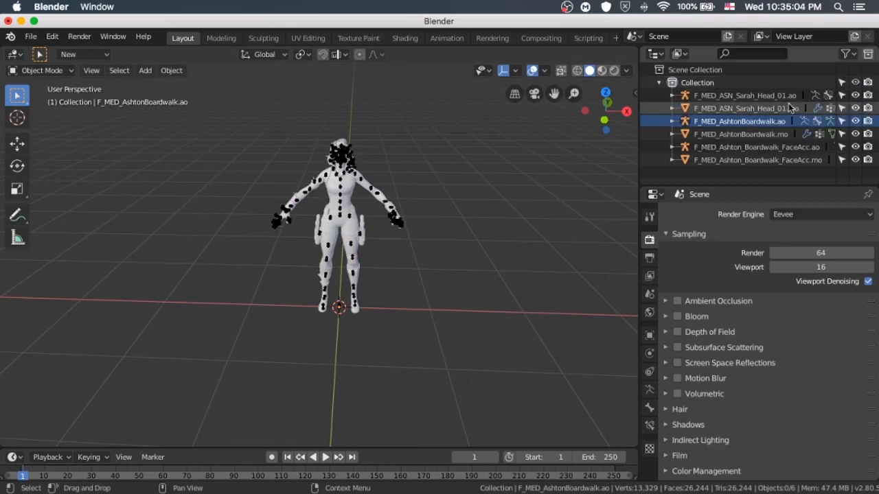
Hide every object except the head mesh F_MED_ASN_Sarah_Head_01.mo, and select the head mesh.
{"action": "left_click", "coordinate": [854, 134]}
{"action": "left_click", "coordinate": [855, 147]}
{"action": "left_click", "coordinate": [855, 160]}
{"action": "middle_click_drag", "start_coordinate": [341, 153], "coordinate": [308, 222]}
{"action": "left_click", "coordinate": [336, 212]}
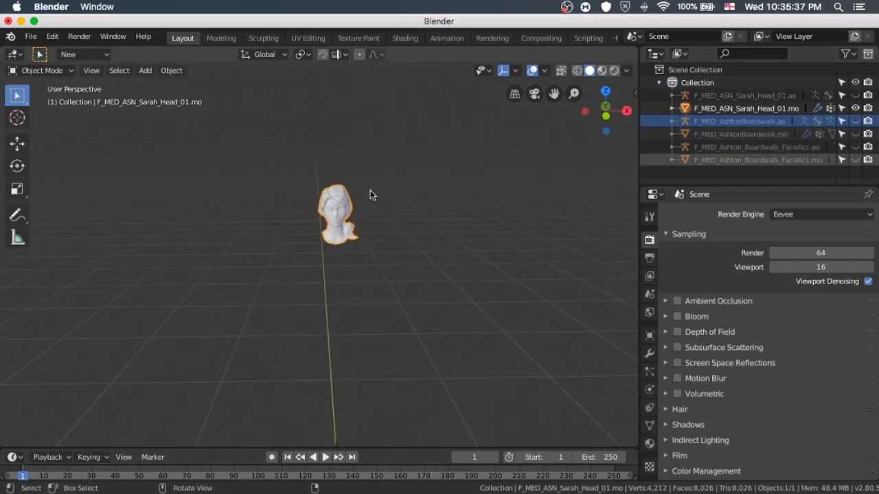
{"action": "mouse_move", "coordinate": [397, 198]}
{"action": "middle_mouse_down"}
{"action": "mouse_move", "coordinate": [377, 191]}
{"action": "mouse_move", "coordinate": [403, 195]}
{"action": "mouse_move", "coordinate": [388, 197]}
{"action": "middle_mouse_up"}
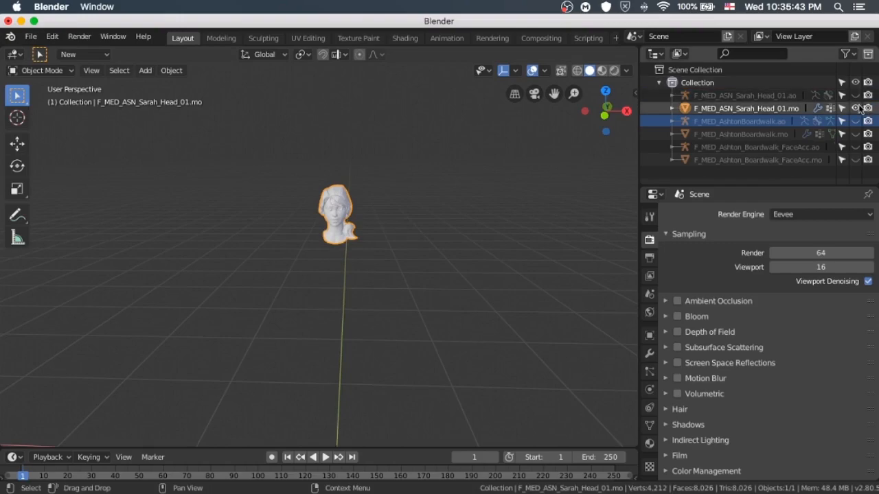
Hide the head mesh and show the F_MED_AshtonBoardwalk.mo and F_MED_Ashton_Boardwalk_FaceAcc.mo meshes to inspect them.
{"action": "left_click", "coordinate": [855, 108]}
{"action": "left_click", "coordinate": [855, 135]}
{"action": "left_click", "coordinate": [855, 160]}
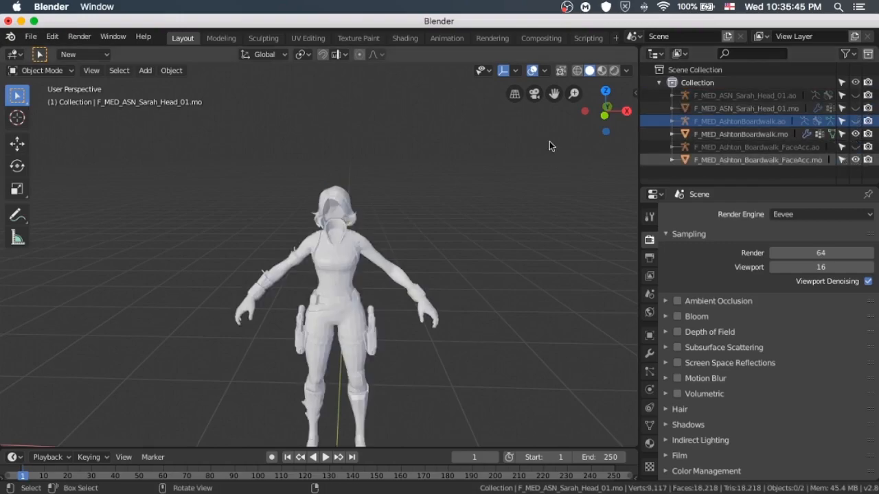
{"action": "middle_click_drag", "start_coordinate": [381, 232], "coordinate": [365, 221]}
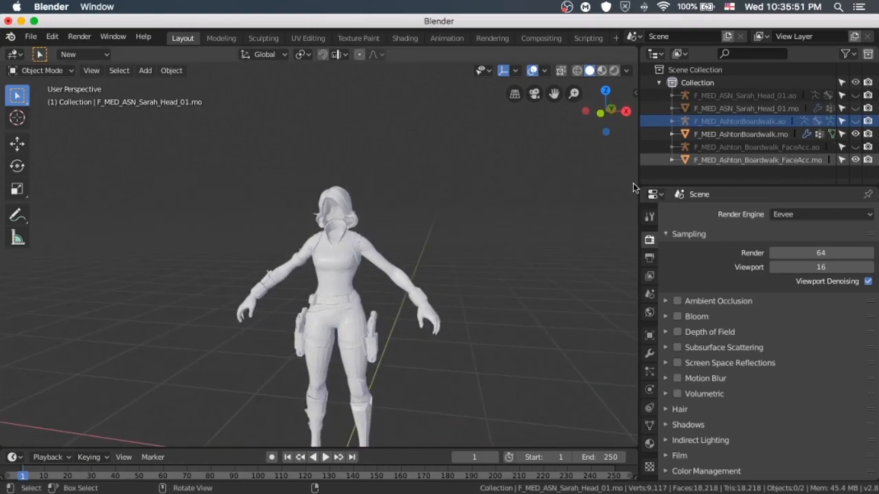
Hide the body and FaceAcc meshes, show only the F_MED_ASN_Sarah_Head_01.mo head mesh again, and select it.
{"action": "left_click", "coordinate": [854, 133]}
{"action": "left_click", "coordinate": [855, 160]}
{"action": "left_click", "coordinate": [854, 121]}
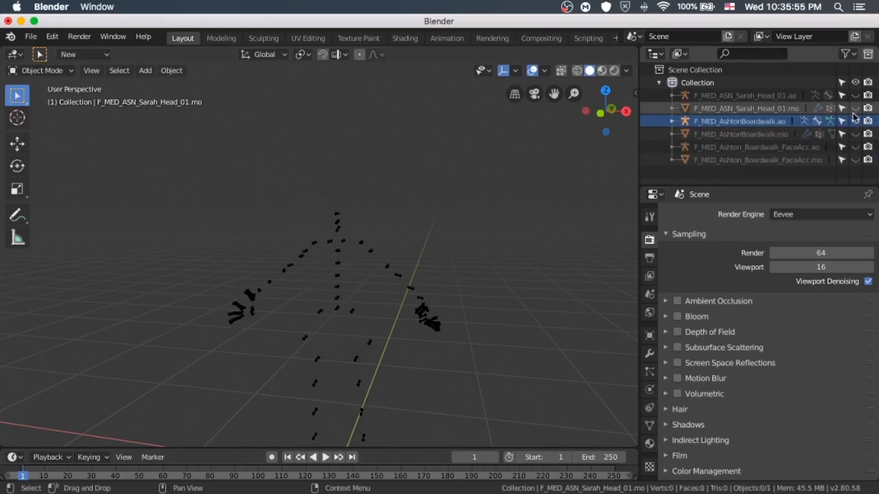
{"action": "left_click", "coordinate": [854, 108]}
{"action": "left_click", "coordinate": [854, 120]}
{"action": "middle_click_drag", "start_coordinate": [392, 165], "coordinate": [416, 166]}
{"action": "left_click", "coordinate": [331, 214]}
{"action": "middle_click_drag", "start_coordinate": [378, 204], "coordinate": [351, 228]}
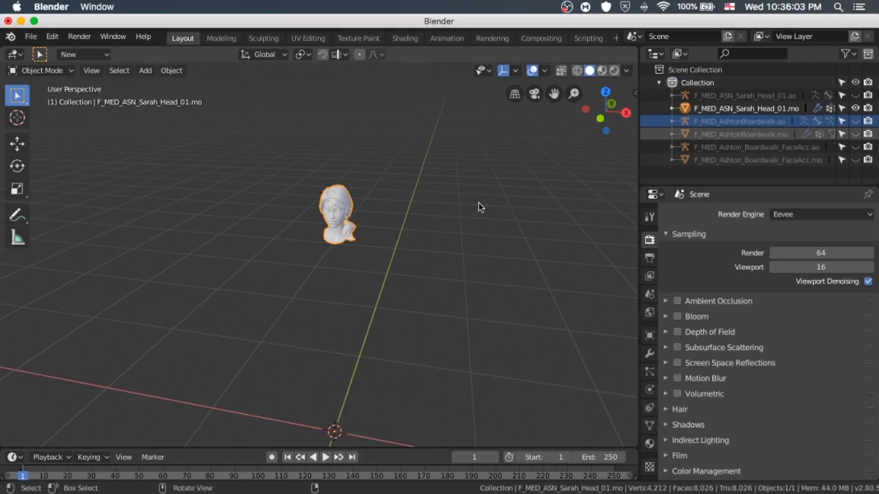
In Edit Mode, select the linked hair cap and ponytail of the head mesh and delete their vertices.
{"action": "middle_click_drag", "start_coordinate": [441, 206], "coordinate": [376, 192]}
{"action": "left_click", "coordinate": [43, 70]}
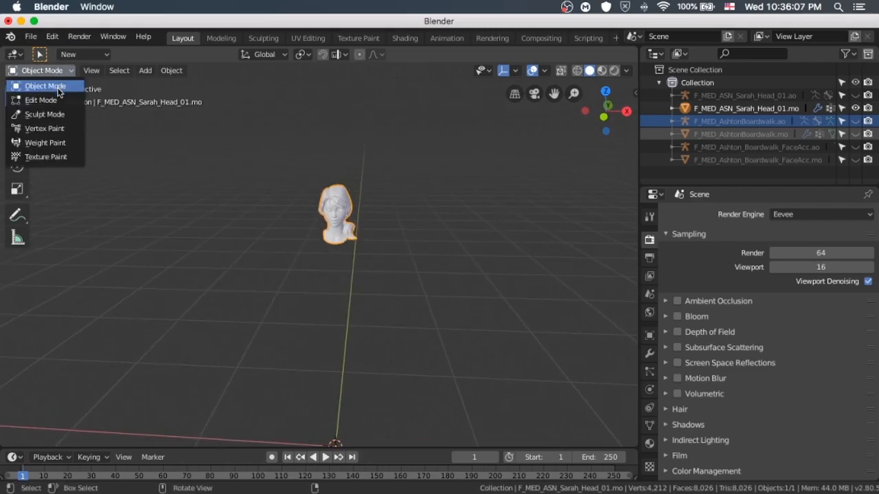
{"action": "left_click", "coordinate": [60, 99]}
{"action": "scroll", "coordinate": [306, 172], "scroll_direction": "up", "scroll_amount": 3}
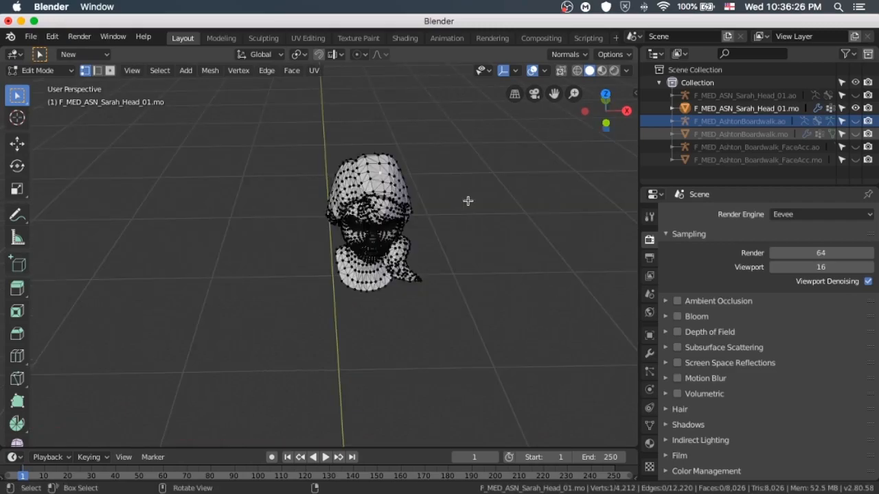
{"action": "scroll", "coordinate": [487, 203], "scroll_direction": "right", "scroll_amount": 5}
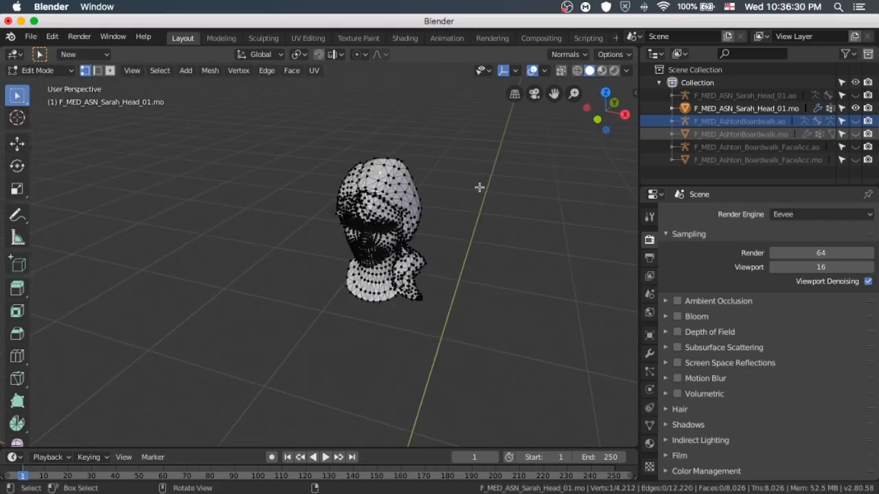
{"action": "key", "text": "ctrl+l"}
{"action": "scroll", "coordinate": [479, 187], "scroll_direction": "right", "scroll_amount": 3}
{"action": "scroll", "coordinate": [479, 187], "scroll_direction": "right", "scroll_amount": 6}
{"action": "scroll", "coordinate": [479, 187], "scroll_direction": "left", "scroll_amount": 6}
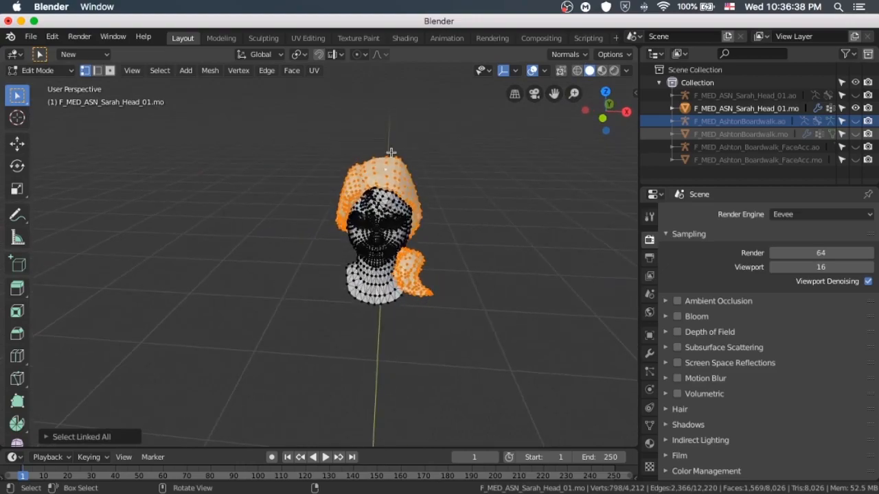
{"action": "key", "text": "x"}
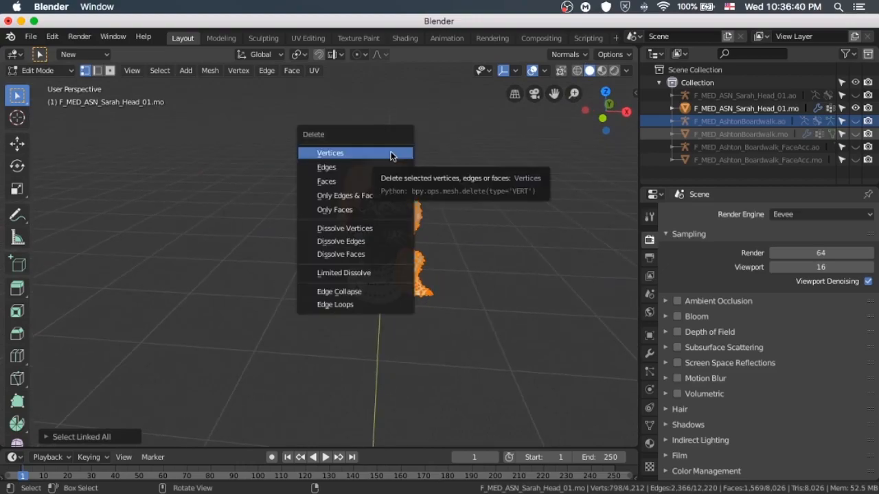
{"action": "left_click", "coordinate": [391, 152]}
Select the remaining linked hair pieces across the head mesh's forehead and delete their vertices.
{"action": "scroll", "coordinate": [391, 153], "scroll_direction": "right", "scroll_amount": 3}
{"action": "scroll", "coordinate": [362, 224], "scroll_direction": "left", "scroll_amount": 3}
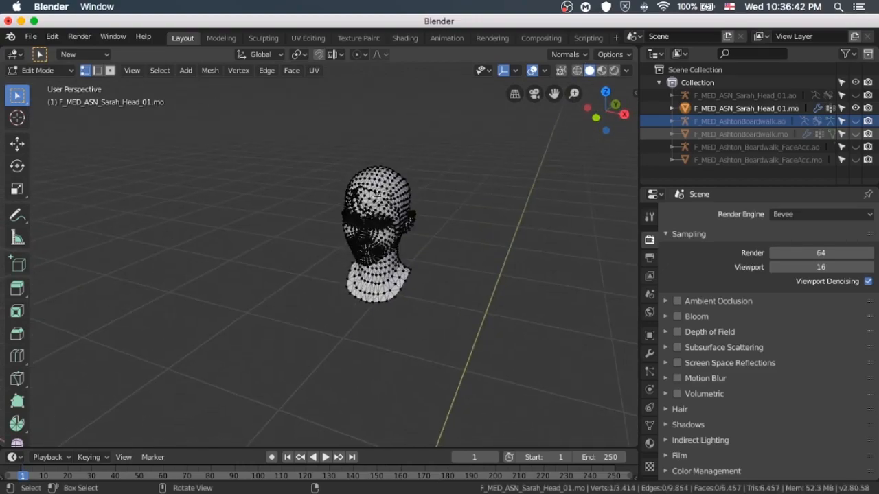
{"action": "scroll", "coordinate": [377, 196], "scroll_direction": "left", "scroll_amount": 3}
{"action": "scroll", "coordinate": [355, 206], "scroll_direction": "right", "scroll_amount": 3}
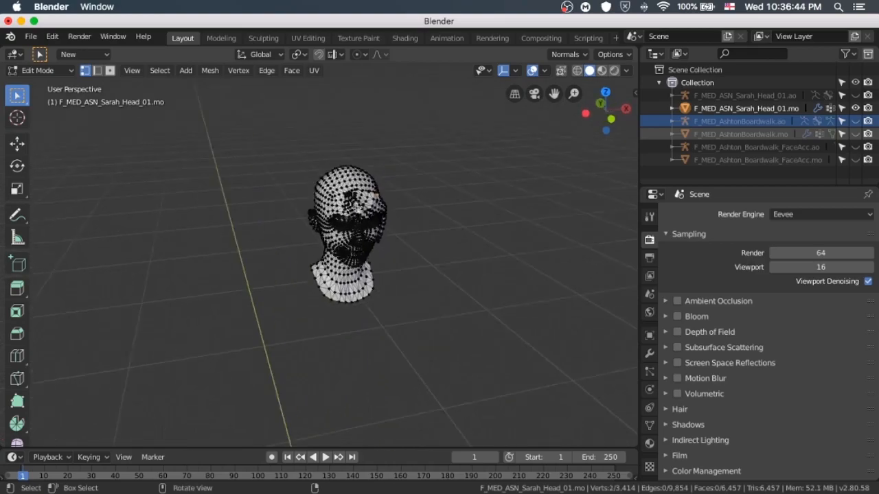
{"action": "scroll", "coordinate": [405, 199], "scroll_direction": "left", "scroll_amount": 2}
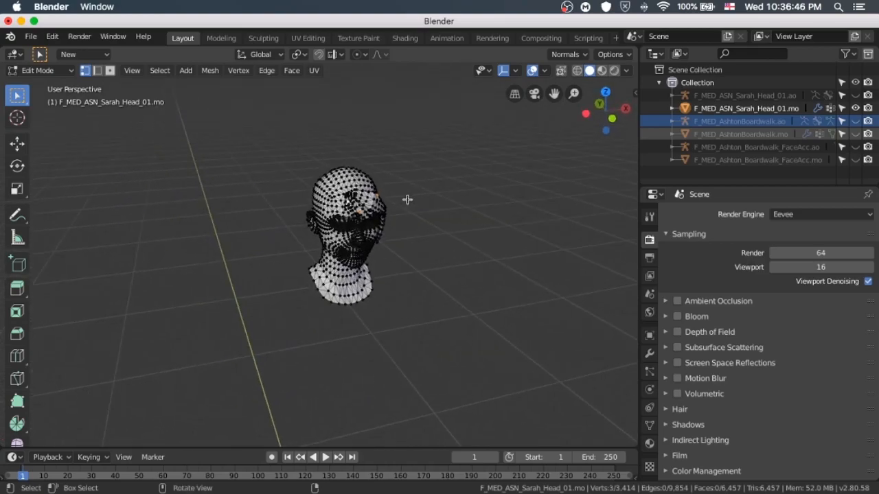
{"action": "key", "text": "ctrl+l"}
{"action": "key", "text": "x"}
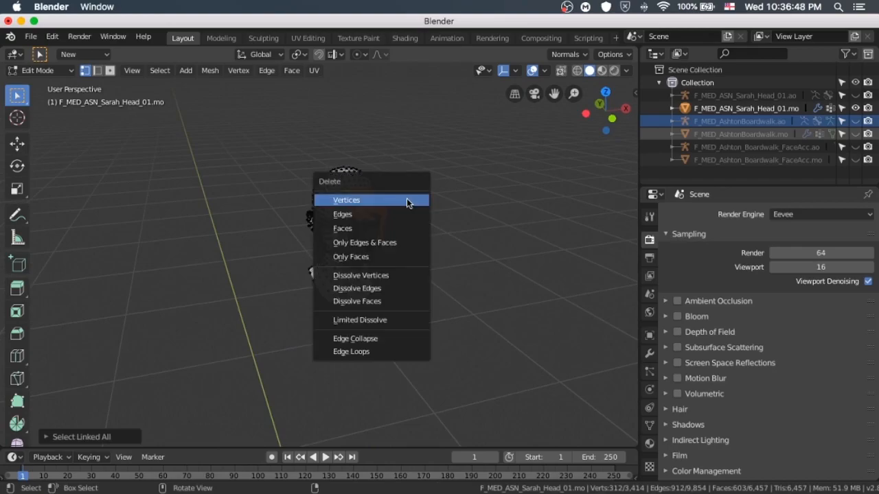
{"action": "left_click", "coordinate": [407, 199]}
{"action": "scroll", "coordinate": [407, 199], "scroll_direction": "left", "scroll_amount": 3}
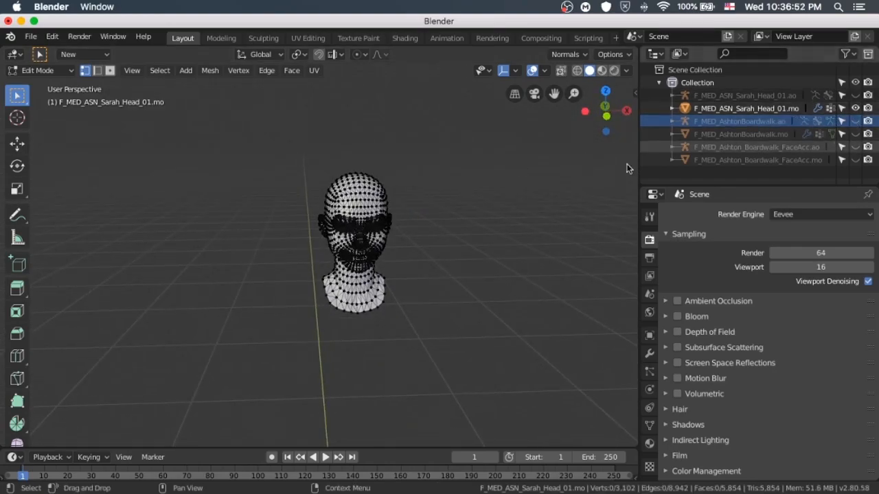
Return to Object Mode and show the F_MED_AshtonBoardwalk.mo body mesh and the F_MED_Ashton_Boardwalk_FaceAcc.mo hair mesh.
{"action": "left_click", "coordinate": [53, 71]}
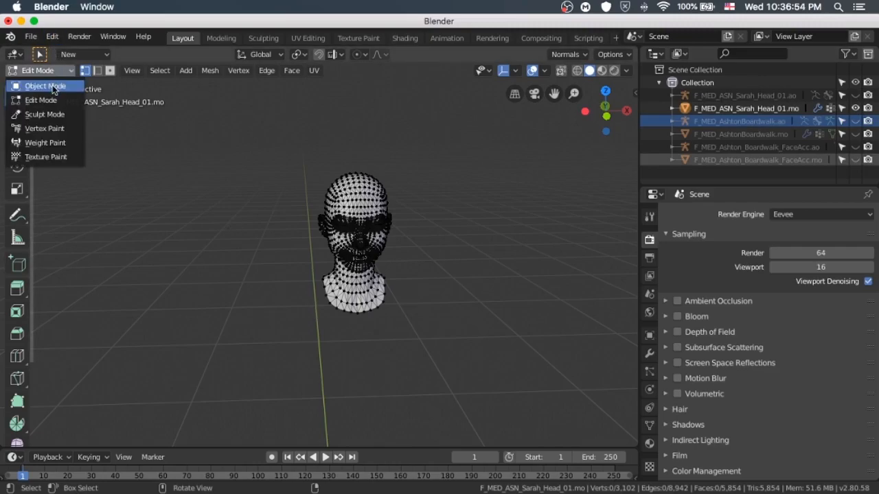
{"action": "left_click", "coordinate": [46, 86]}
{"action": "left_click", "coordinate": [854, 134]}
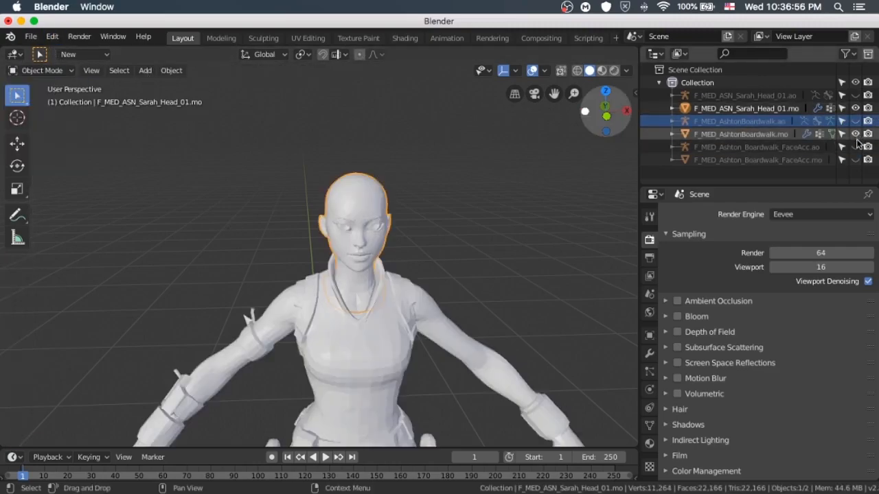
{"action": "left_click", "coordinate": [855, 159]}
{"action": "scroll", "coordinate": [541, 280], "scroll_direction": "down", "scroll_amount": 2}
{"action": "scroll", "coordinate": [541, 280], "scroll_direction": "down", "scroll_amount": 2}
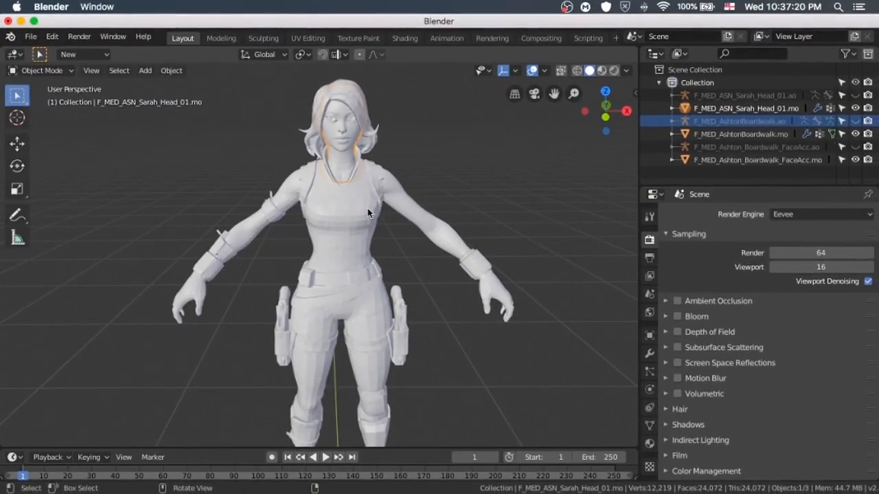
Select the body, head and FaceAcc hair meshes together and enter Edit Mode on all three.
{"action": "left_click", "coordinate": [347, 243]}
{"action": "scroll", "coordinate": [387, 179], "scroll_direction": "left", "scroll_amount": 5}
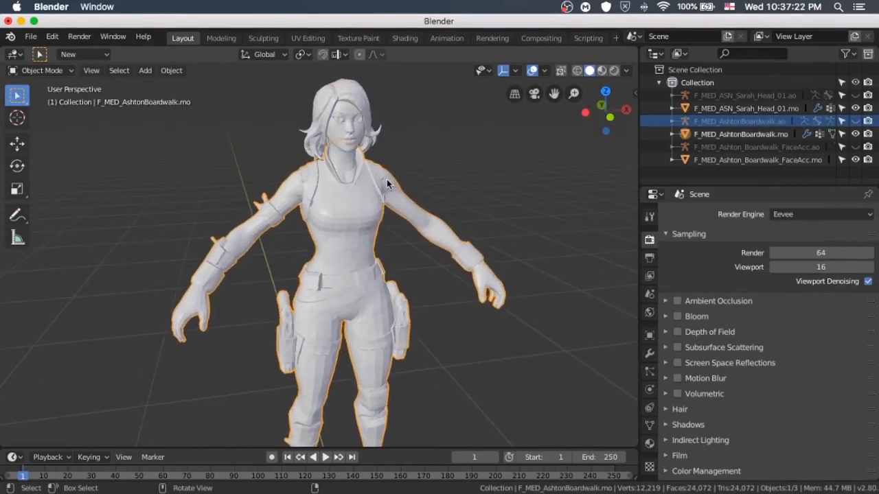
{"action": "left_click", "coordinate": [338, 145], "text": "shift"}
{"action": "left_click", "coordinate": [365, 117], "text": "shift"}
{"action": "scroll", "coordinate": [402, 113], "scroll_direction": "left", "scroll_amount": 5}
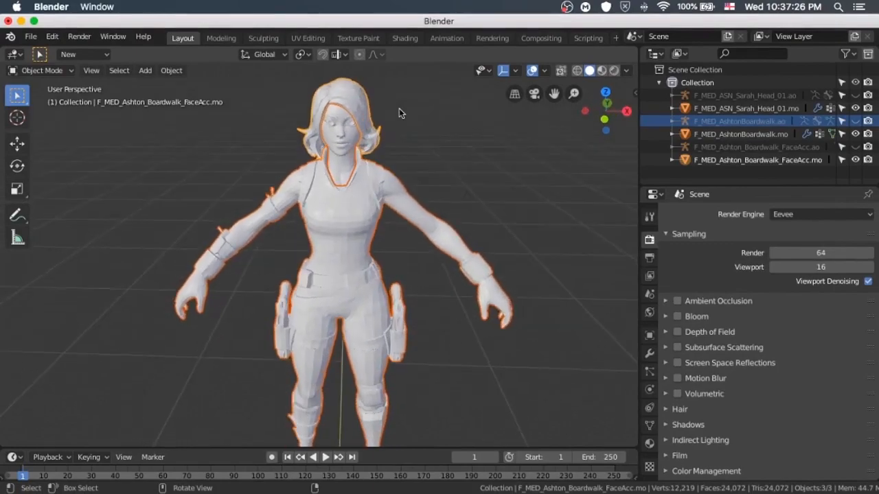
{"action": "scroll", "coordinate": [345, 190], "scroll_direction": "right", "scroll_amount": 5}
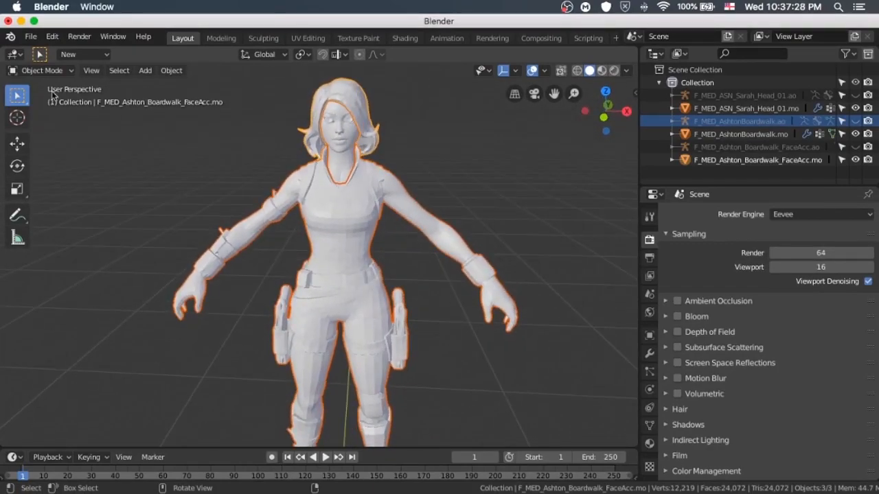
{"action": "key", "text": "Tab"}
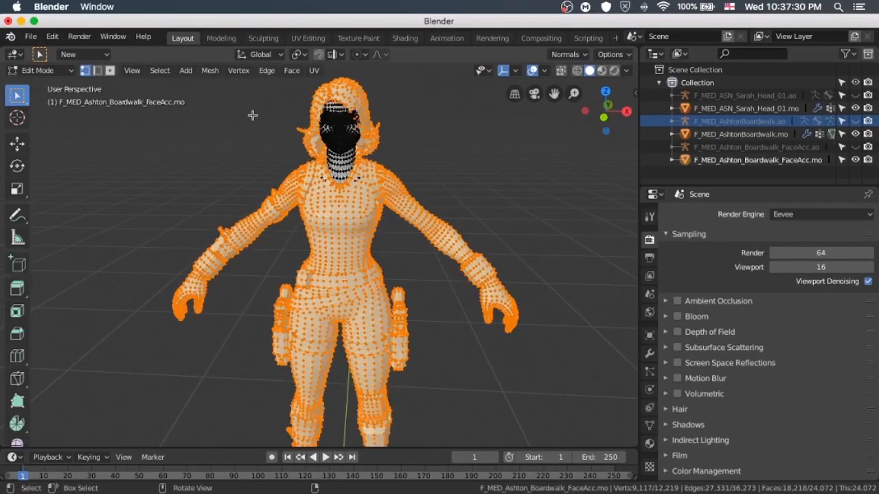
Select all vertices of the body, head and hair meshes.
{"action": "scroll", "coordinate": [373, 165], "scroll_direction": "up", "scroll_amount": 5}
{"action": "scroll", "coordinate": [370, 157], "scroll_direction": "down", "scroll_amount": 5}
{"action": "key", "text": "alt+a"}
{"action": "key", "text": "a"}
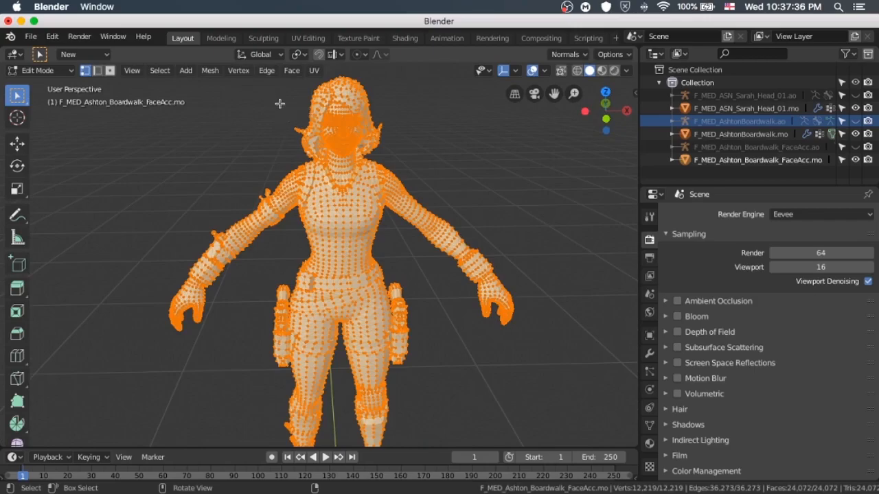
Convert the selected triangles of the body, head and hair meshes to quads with Tris to Quads.
{"action": "left_click", "coordinate": [292, 70]}
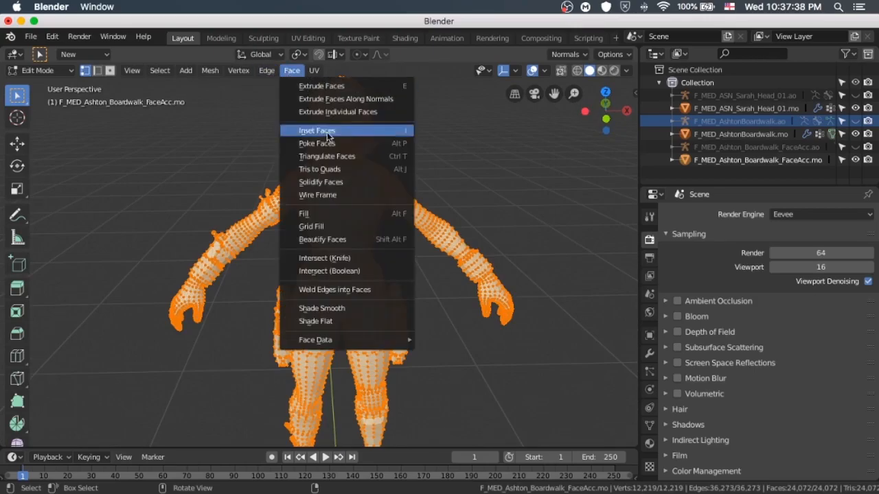
{"action": "left_click", "coordinate": [355, 170]}
{"action": "scroll", "coordinate": [408, 180], "scroll_direction": "right", "scroll_amount": 5}
{"action": "scroll", "coordinate": [409, 180], "scroll_direction": "right", "scroll_amount": 5}
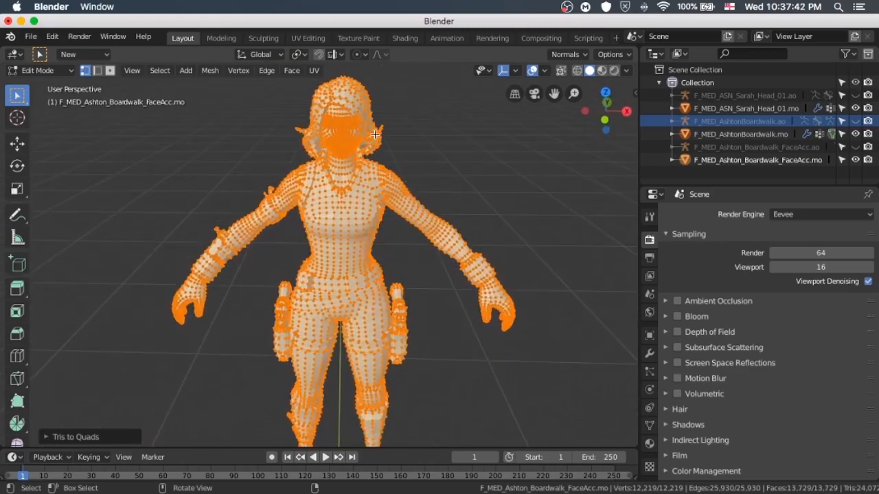
Apply Shade Smooth to the selected faces of all three meshes and return to Object Mode.
{"action": "left_click", "coordinate": [288, 72]}
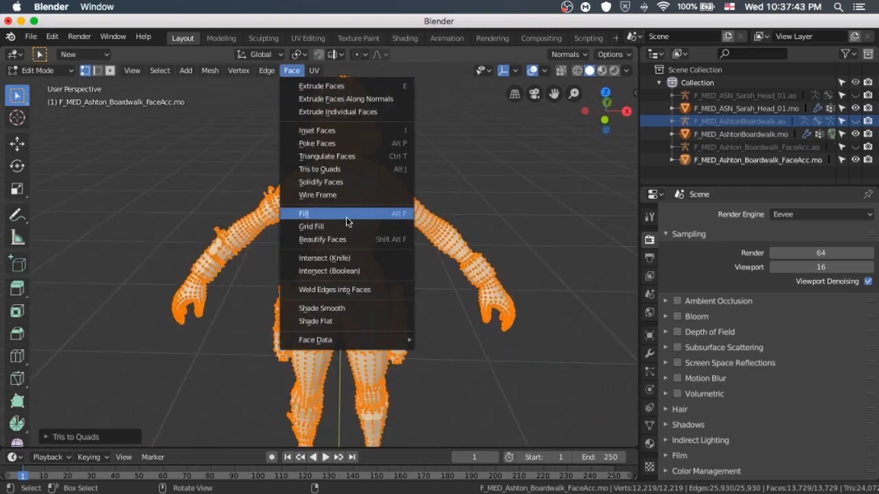
{"action": "left_click", "coordinate": [359, 308]}
{"action": "scroll", "coordinate": [455, 191], "scroll_direction": "right", "scroll_amount": 5}
{"action": "scroll", "coordinate": [455, 191], "scroll_direction": "left", "scroll_amount": 5}
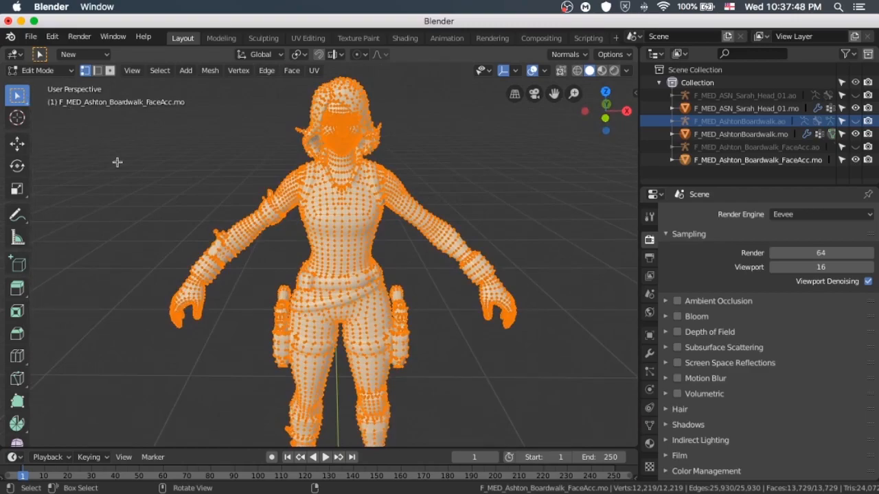
{"action": "key", "text": "Tab"}
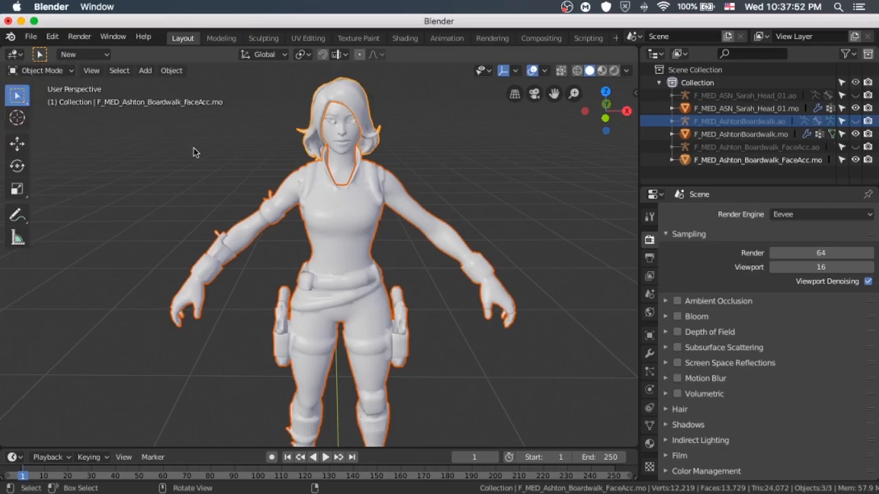
Deselect the meshes and examine the smooth shading on the character's body, head and hair from several angles.
{"action": "scroll", "coordinate": [193, 153], "scroll_direction": "right", "scroll_amount": 5}
{"action": "scroll", "coordinate": [193, 152], "scroll_direction": "left", "scroll_amount": 5}
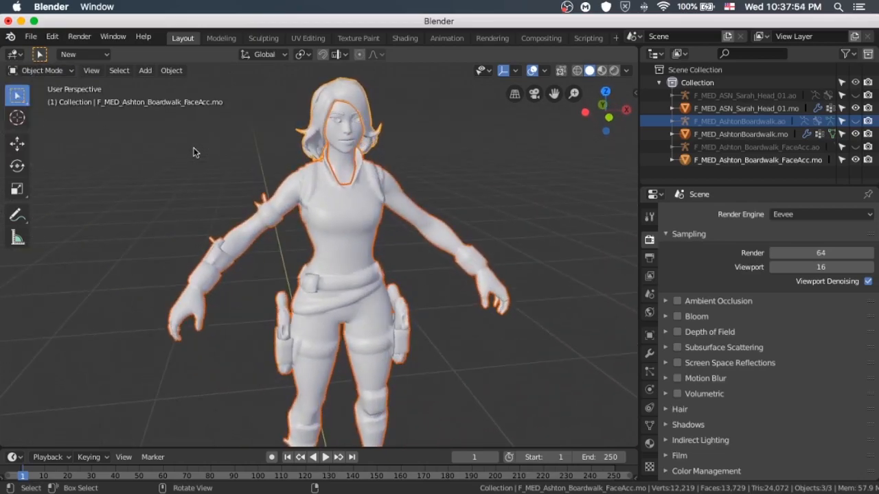
{"action": "scroll", "coordinate": [218, 158], "scroll_direction": "left", "scroll_amount": 3}
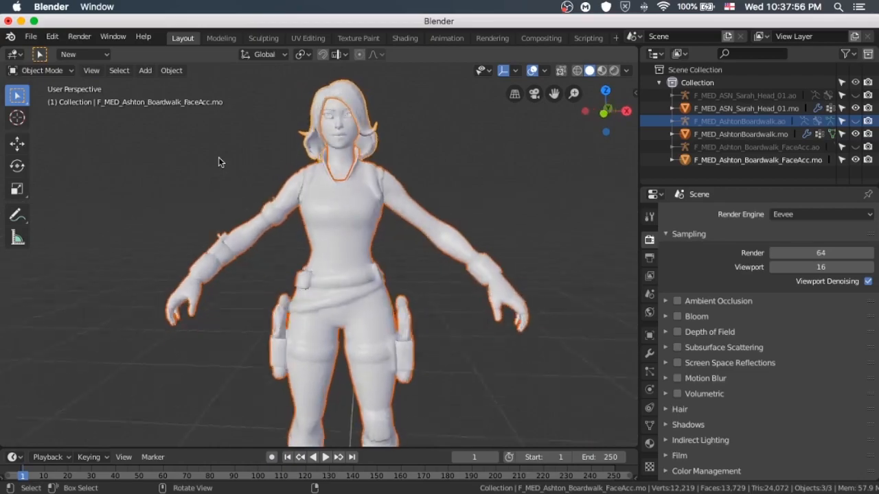
{"action": "left_click", "coordinate": [546, 200]}
{"action": "scroll", "coordinate": [546, 199], "scroll_direction": "down", "scroll_amount": 4}
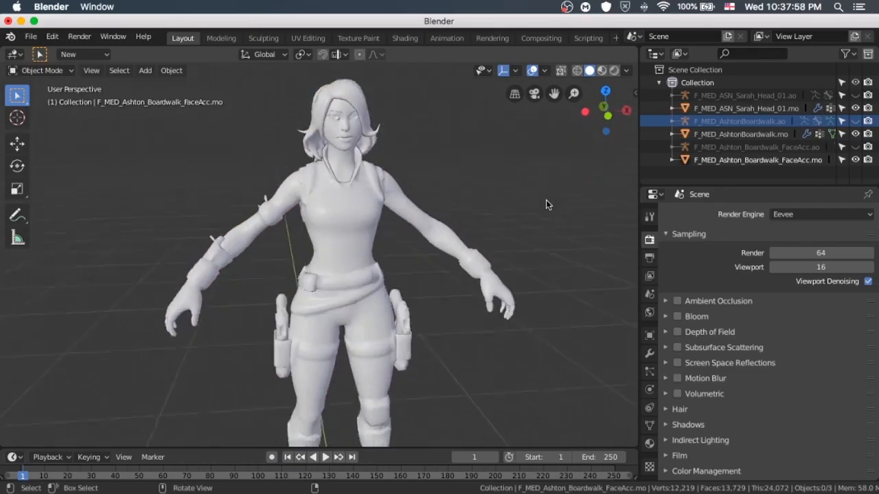
{"action": "scroll", "coordinate": [545, 200], "scroll_direction": "down", "scroll_amount": 3}
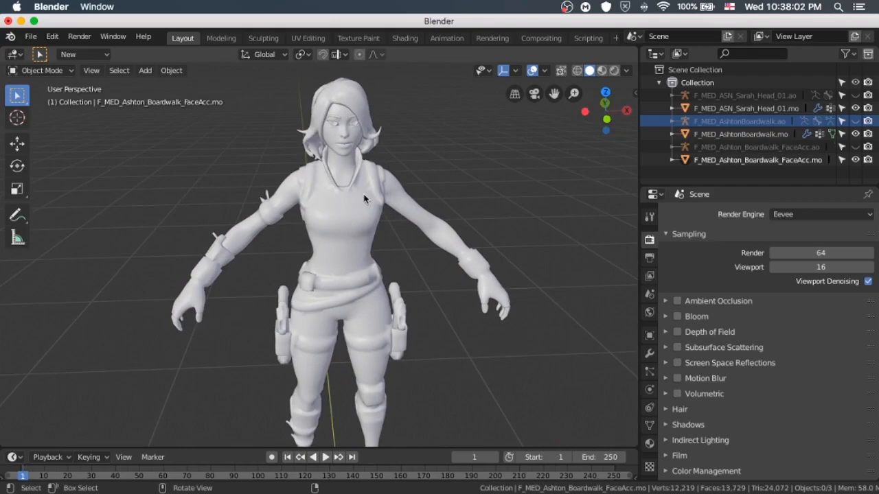
{"action": "scroll", "coordinate": [390, 196], "scroll_direction": "right", "scroll_amount": 5}
{"action": "scroll", "coordinate": [390, 196], "scroll_direction": "right", "scroll_amount": 2}
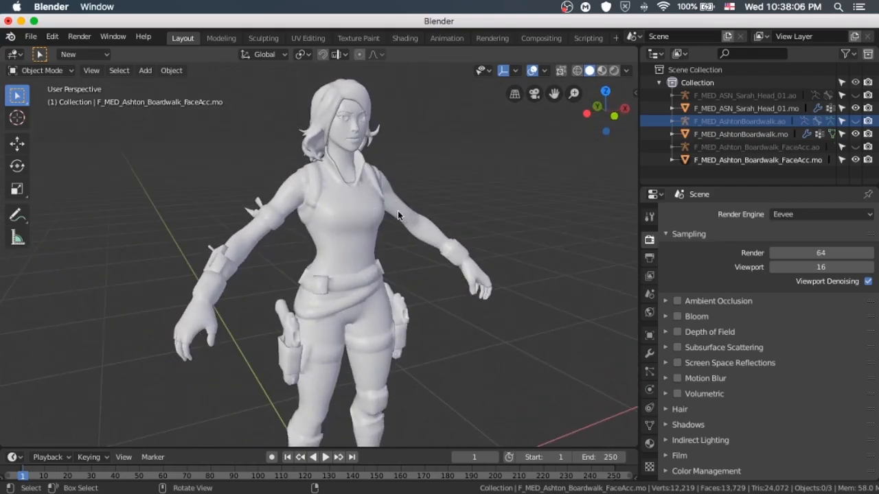
{"action": "scroll", "coordinate": [391, 218], "scroll_direction": "left", "scroll_amount": 3}
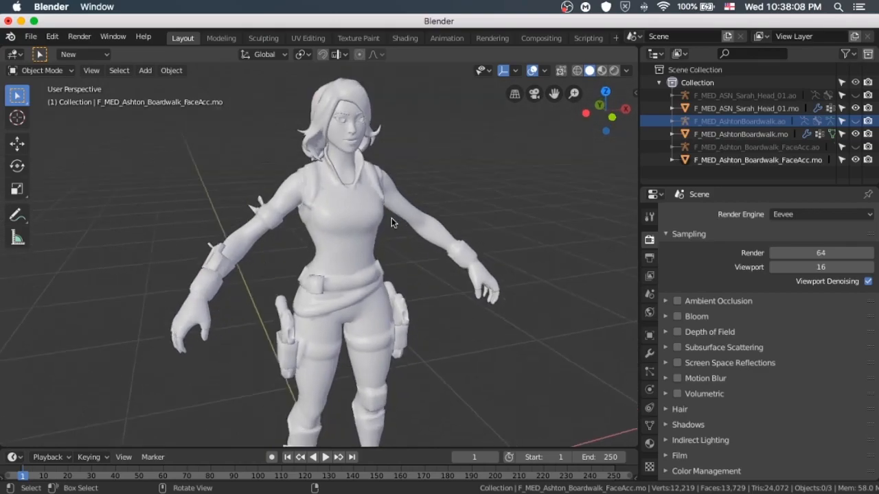
{"action": "scroll", "coordinate": [391, 218], "scroll_direction": "right", "scroll_amount": 3}
{"action": "scroll", "coordinate": [391, 217], "scroll_direction": "right", "scroll_amount": 1}
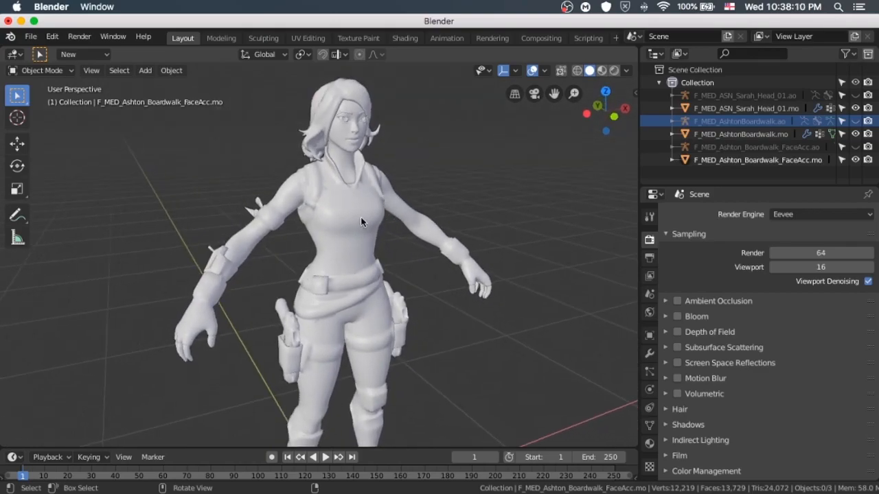
Join the body, head and hair meshes into one object, with F_MED_Ashton_Boardwalk_FaceAcc.mo as the active mesh.
{"action": "left_click", "coordinate": [346, 261]}
{"action": "scroll", "coordinate": [393, 190], "scroll_direction": "right", "scroll_amount": 4}
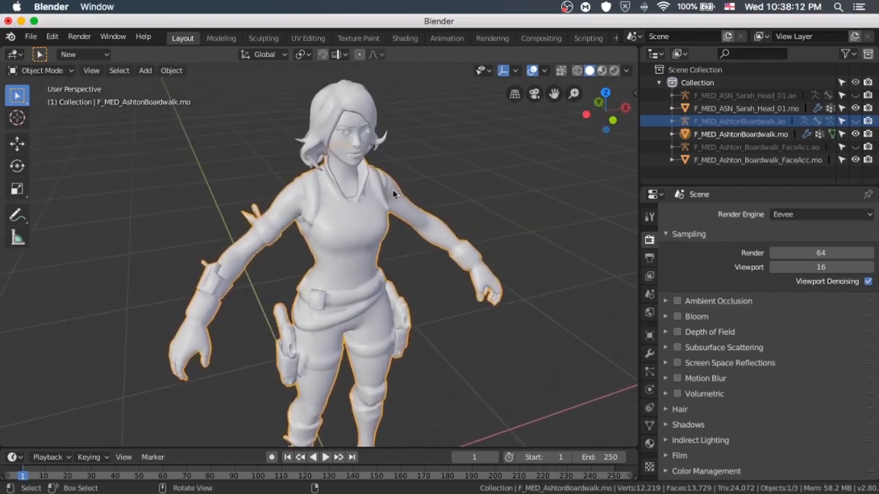
{"action": "left_click", "coordinate": [357, 104], "text": "shift"}
{"action": "scroll", "coordinate": [424, 138], "scroll_direction": "left", "scroll_amount": 5}
{"action": "scroll", "coordinate": [424, 142], "scroll_direction": "left", "scroll_amount": 5}
{"action": "scroll", "coordinate": [424, 142], "scroll_direction": "left", "scroll_amount": 4}
{"action": "key", "text": "ctrl"}
{"action": "key", "text": "ctrl+j"}
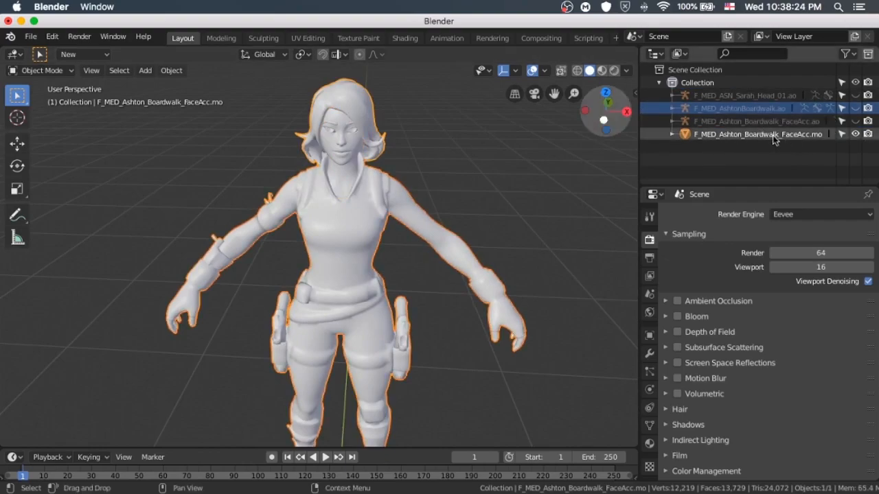
Unhide the head, body and FaceAcc armatures and keep the joined character mesh shown with them.
{"action": "left_click", "coordinate": [854, 134]}
{"action": "left_click", "coordinate": [854, 121]}
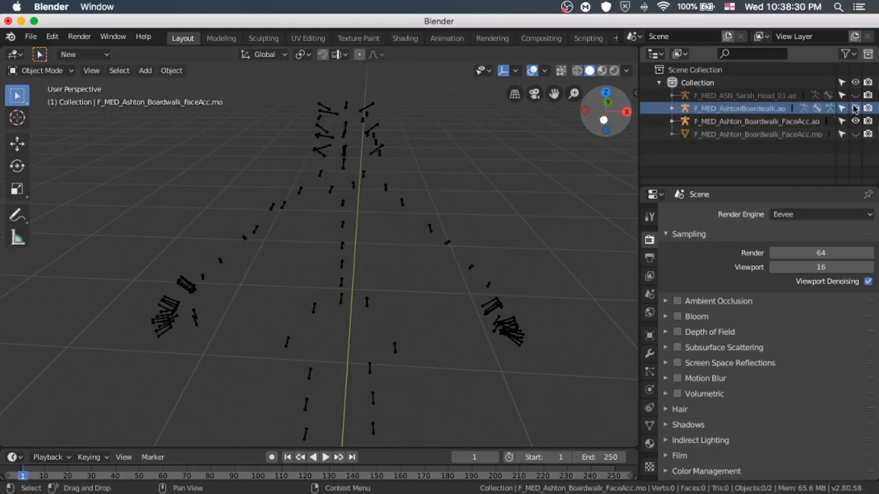
{"action": "left_click", "coordinate": [854, 96]}
{"action": "left_click", "coordinate": [854, 134]}
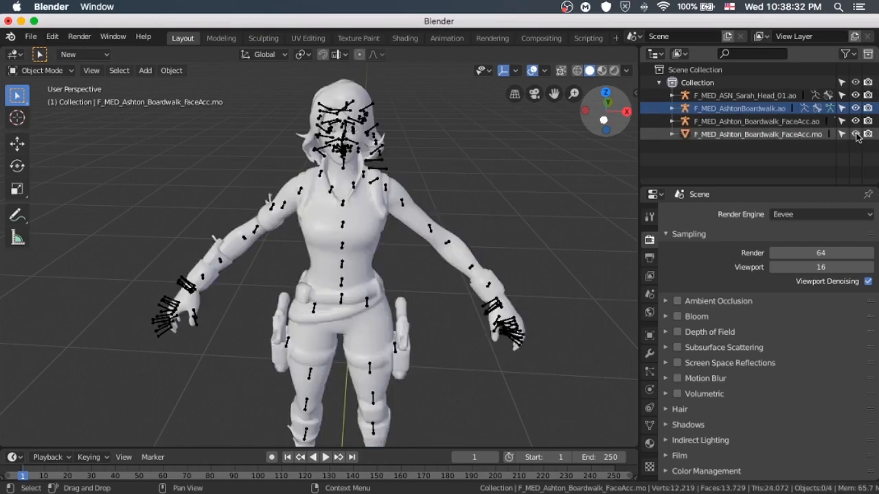
{"action": "middle_click_drag", "start_coordinate": [443, 233], "coordinate": [439, 188]}
{"action": "left_click", "coordinate": [397, 221]}
{"action": "left_click", "coordinate": [327, 189], "text": "shift"}
{"action": "key", "text": "alt+a"}
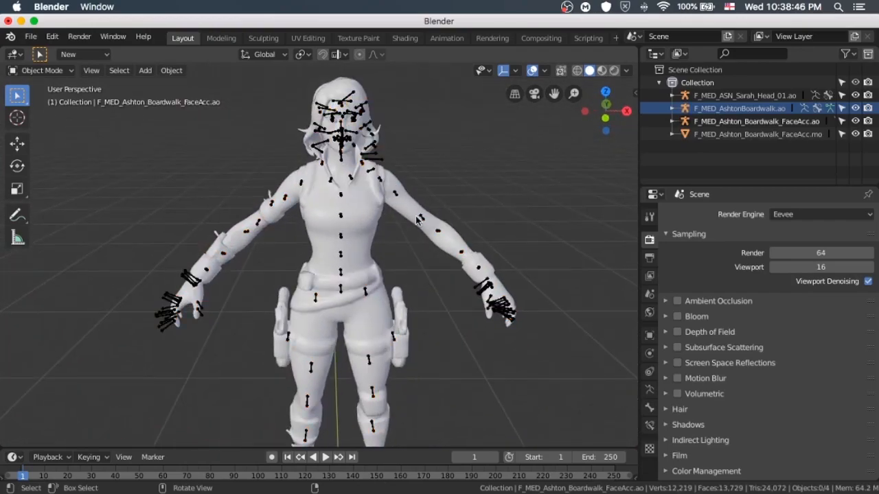
Join the body, head and FaceAcc armatures into one armature, with F_MED_Ashton_Boardwalk_FaceAcc.ao as the active object.
{"action": "left_click", "coordinate": [369, 365]}
{"action": "middle_click_drag", "start_coordinate": [455, 274], "coordinate": [457, 278]}
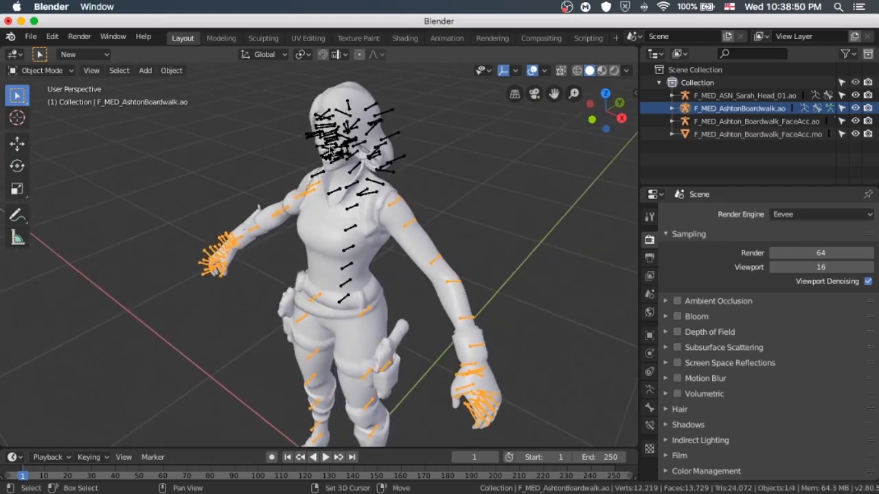
{"action": "left_click", "coordinate": [332, 145], "text": "shift"}
{"action": "middle_click_drag", "start_coordinate": [331, 146], "coordinate": [353, 143]}
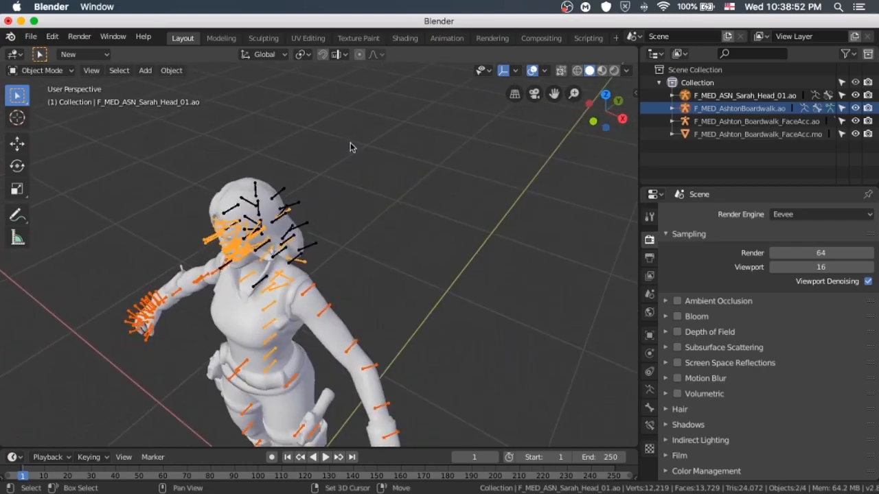
{"action": "left_click", "coordinate": [295, 212], "text": "shift"}
{"action": "middle_click_drag", "start_coordinate": [327, 210], "coordinate": [366, 216]}
{"action": "key", "text": "shift+c"}
{"action": "key", "text": "ctrl+j"}
Examine how the joined armature's bones sit on the character's head, arms and torso from several angles.
{"action": "middle_click_drag", "start_coordinate": [378, 272], "coordinate": [404, 273]}
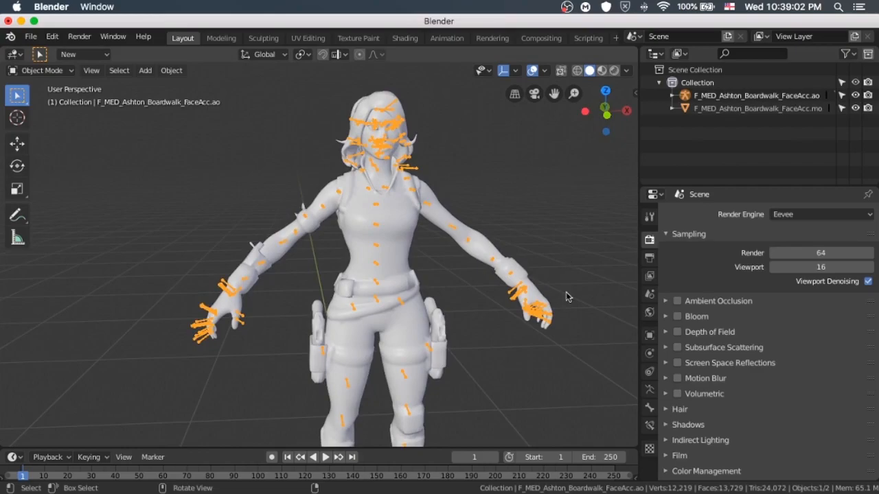
{"action": "scroll", "coordinate": [567, 296], "scroll_direction": "right", "scroll_amount": 5}
{"action": "scroll", "coordinate": [567, 295], "scroll_direction": "left", "scroll_amount": 5}
{"action": "scroll", "coordinate": [567, 296], "scroll_direction": "right", "scroll_amount": 5}
{"action": "scroll", "coordinate": [567, 296], "scroll_direction": "left", "scroll_amount": 5}
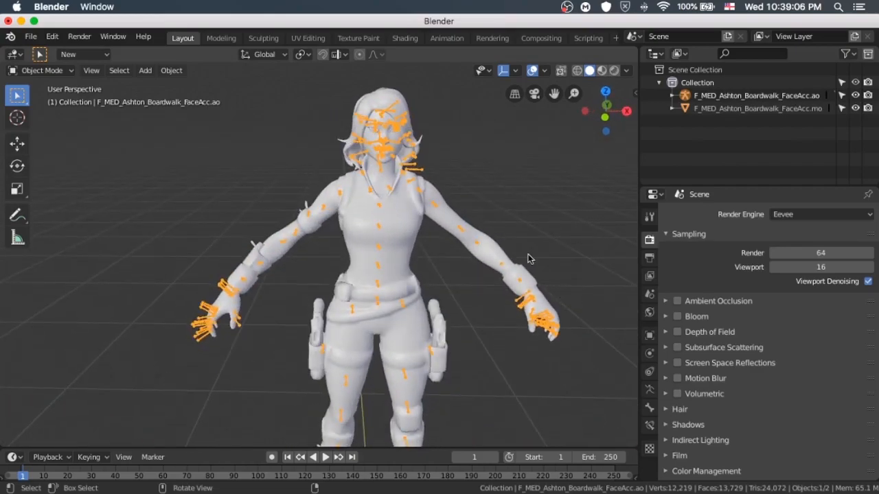
{"action": "scroll", "coordinate": [530, 235], "scroll_direction": "right", "scroll_amount": 5}
{"action": "scroll", "coordinate": [530, 235], "scroll_direction": "left", "scroll_amount": 4}
{"action": "scroll", "coordinate": [530, 236], "scroll_direction": "right", "scroll_amount": 5}
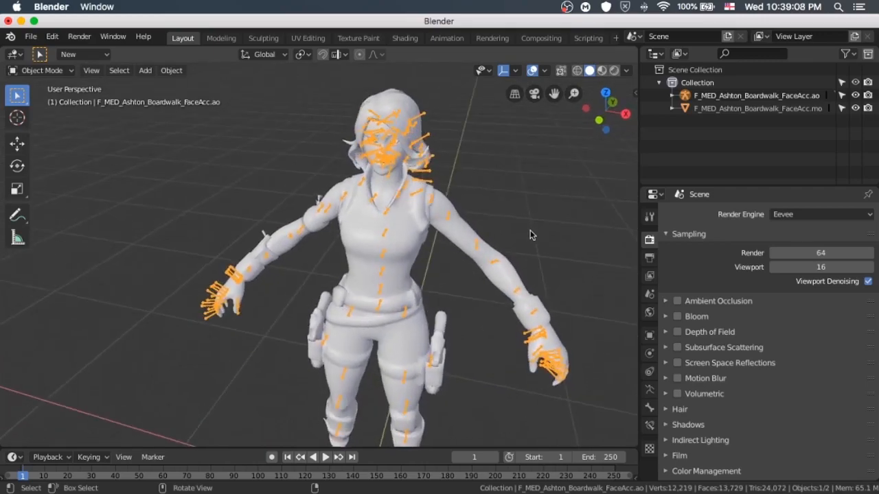
{"action": "scroll", "coordinate": [530, 235], "scroll_direction": "left", "scroll_amount": 4}
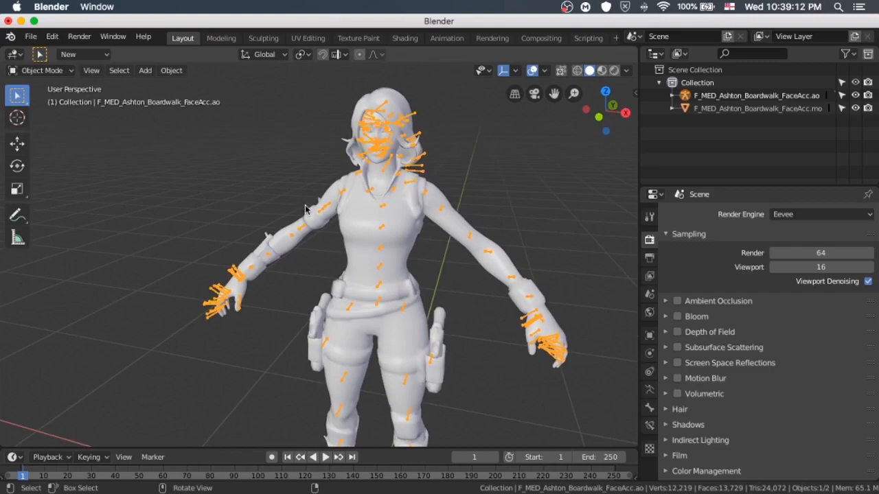
Test-rotate the spine_04 bone in Pose Mode to check how the head and body follow, undo the rotation and return to Object Mode.
{"action": "left_click", "coordinate": [56, 70]}
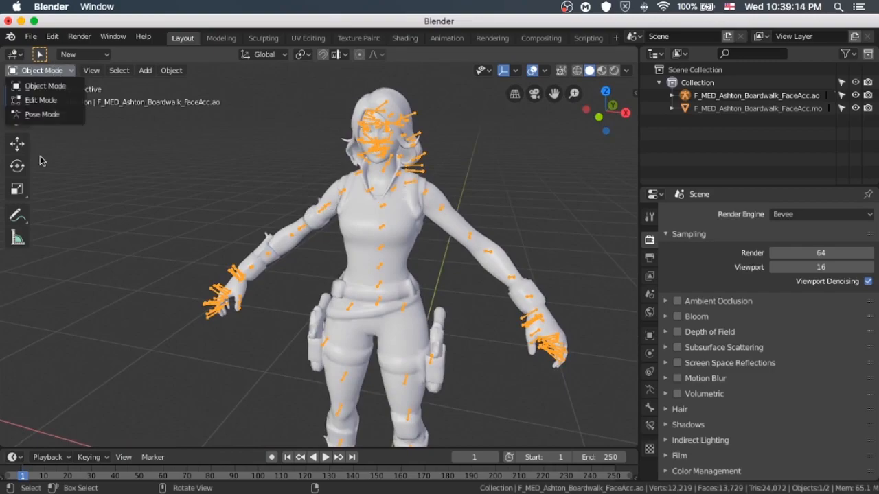
{"action": "left_click", "coordinate": [42, 114]}
{"action": "scroll", "coordinate": [383, 238], "scroll_direction": "left", "scroll_amount": 5}
{"action": "left_click", "coordinate": [394, 236]}
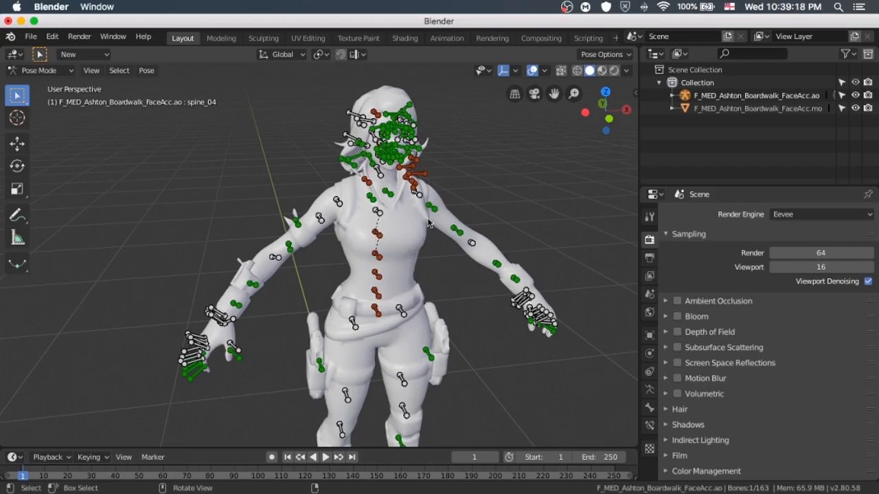
{"action": "left_click", "coordinate": [15, 143]}
{"action": "left_click", "coordinate": [17, 165]}
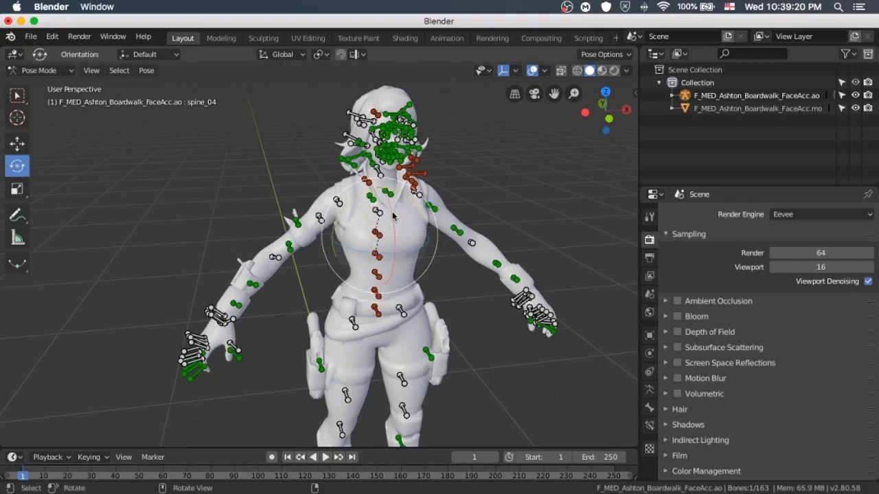
{"action": "left_click_drag", "start_coordinate": [390, 216], "coordinate": [361, 206]}
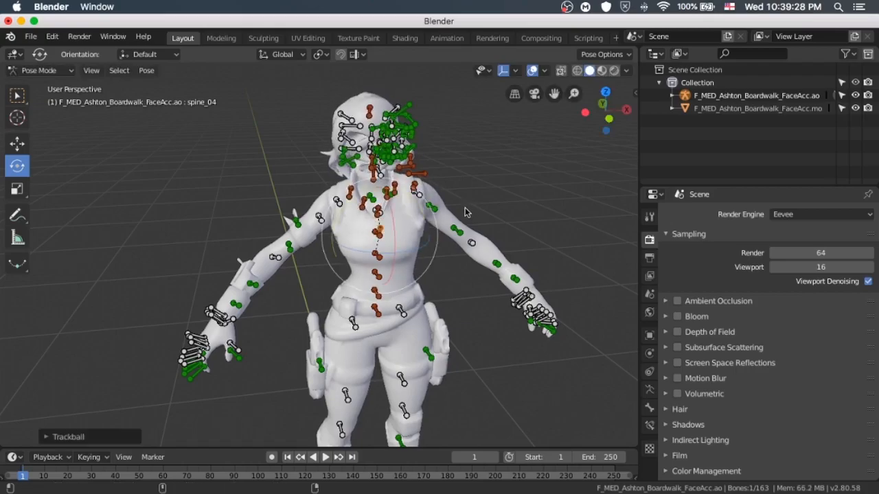
{"action": "left_click", "coordinate": [40, 70]}
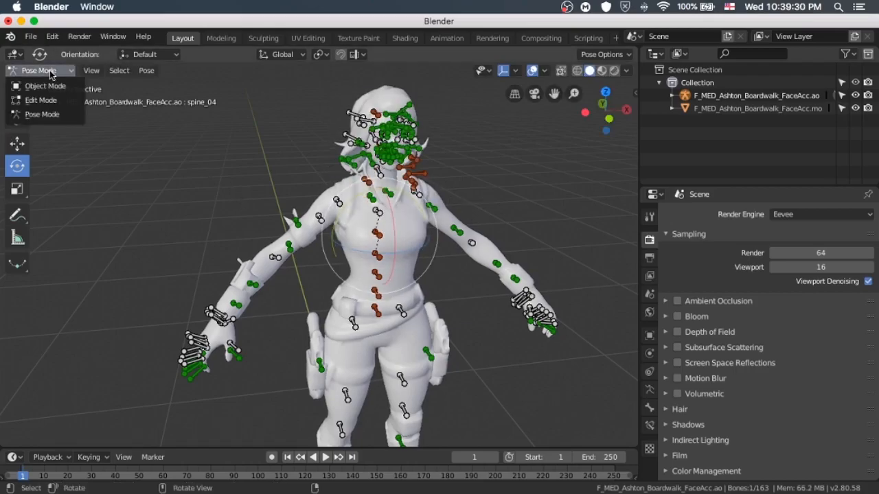
{"action": "left_click", "coordinate": [36, 82]}
Select the F_MED_Ashton_Boardwalk_FaceAcc.ao armature and enter Edit Mode on it.
{"action": "middle_click_drag", "start_coordinate": [302, 185], "coordinate": [374, 180]}
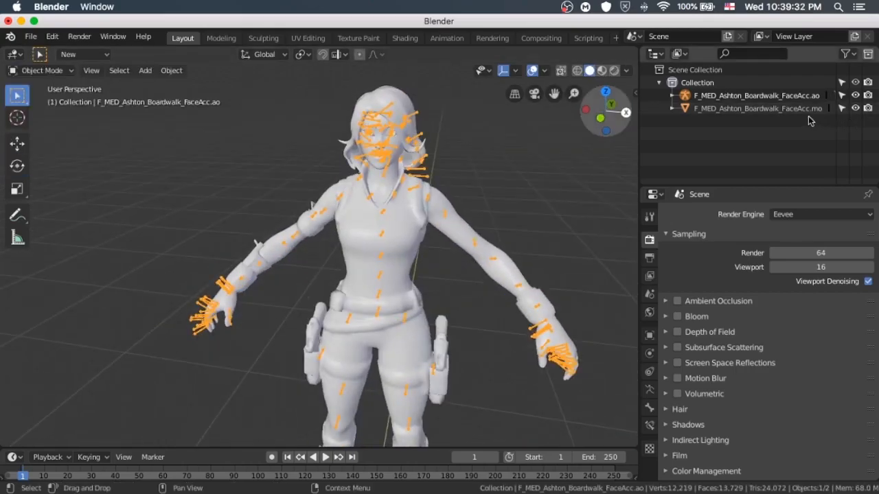
{"action": "left_click", "coordinate": [799, 95]}
{"action": "middle_click_drag", "start_coordinate": [446, 192], "coordinate": [440, 189]}
{"action": "key", "text": "Tab"}
{"action": "middle_click_drag", "start_coordinate": [311, 194], "coordinate": [420, 230]}
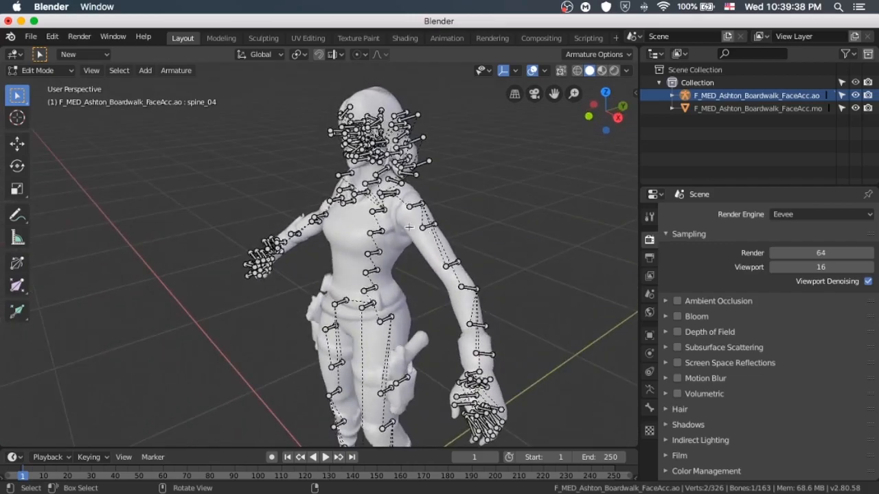
Examine the overlapping spine bones at the character's chest and identify the spine_05 bone.
{"action": "scroll", "coordinate": [371, 214], "scroll_direction": "up", "scroll_amount": 6}
{"action": "middle_click_drag", "start_coordinate": [371, 211], "coordinate": [396, 201]}
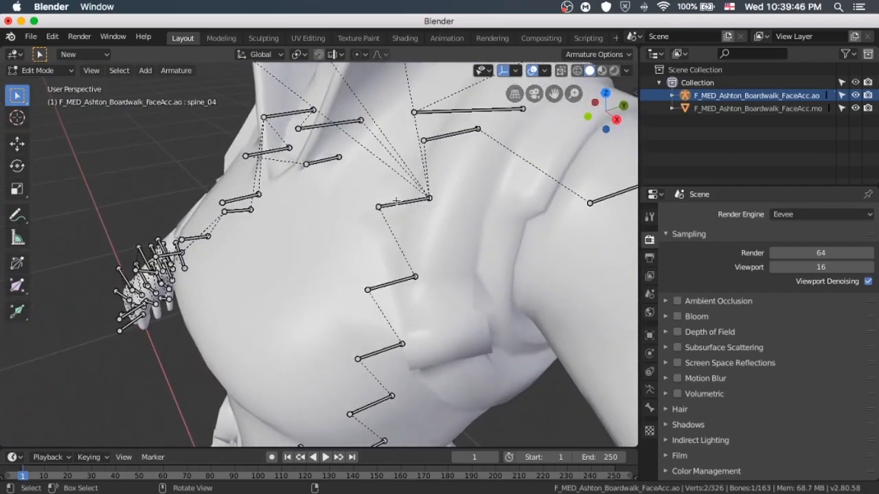
{"action": "middle_click_drag", "start_coordinate": [396, 201], "coordinate": [396, 201]}
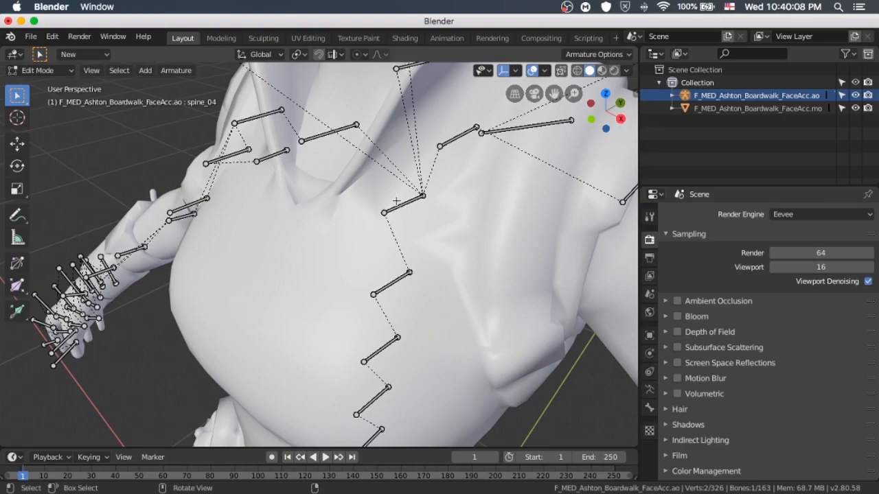
{"action": "middle_click_drag", "start_coordinate": [429, 212], "coordinate": [453, 222]}
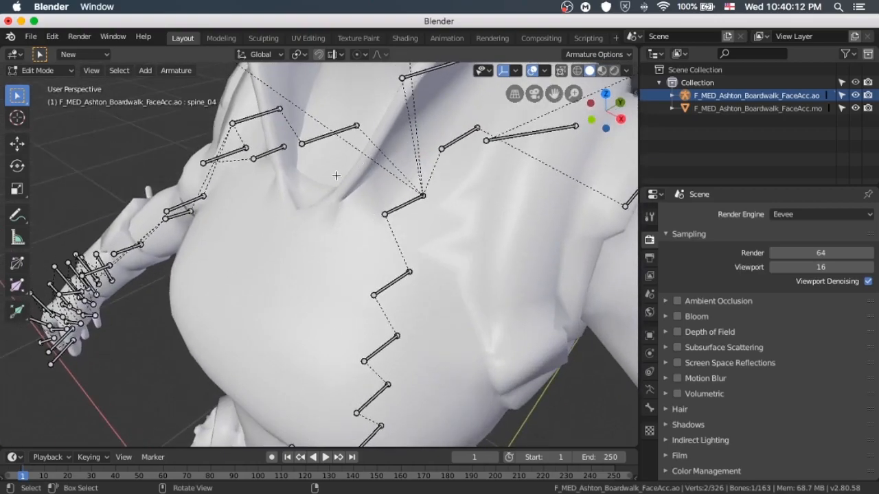
{"action": "left_click", "coordinate": [384, 215]}
{"action": "middle_click_drag", "start_coordinate": [404, 218], "coordinate": [404, 217]}
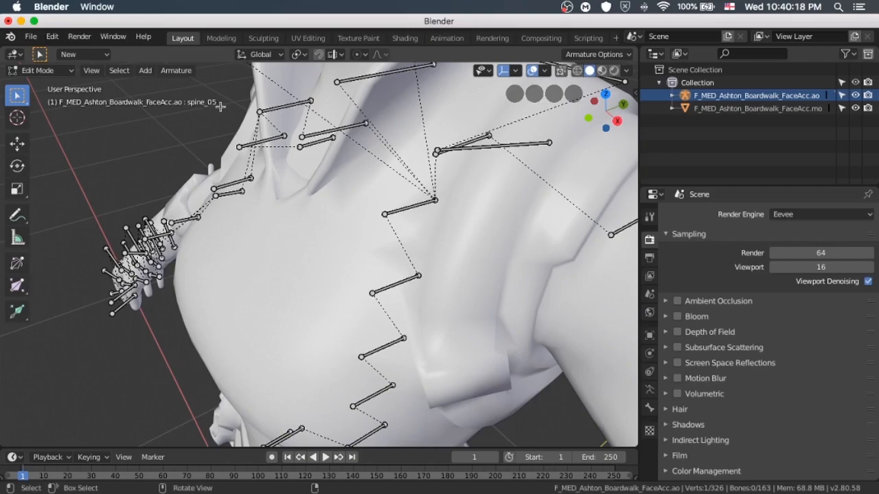
{"action": "middle_click_drag", "start_coordinate": [353, 192], "coordinate": [353, 191]}
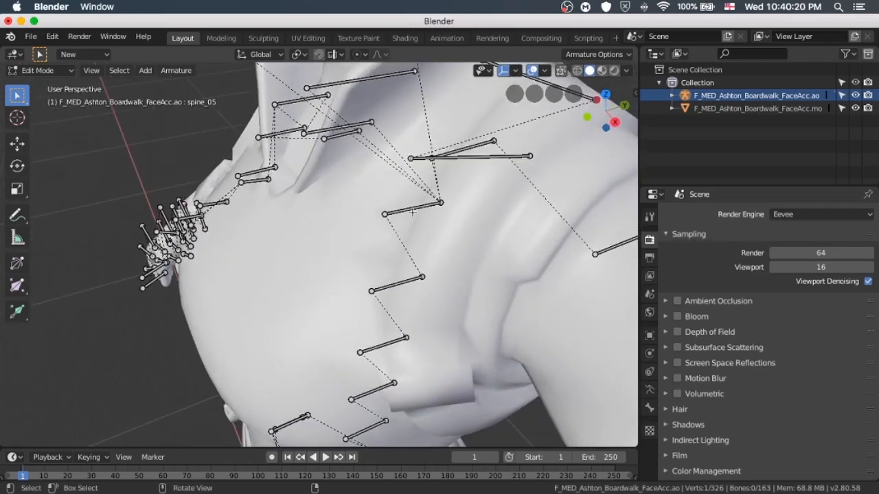
Delete the duplicate spine_05.001 bone together with all bones sharing its .001 suffix, using Select Similar by Suffix.
{"action": "left_click", "coordinate": [384, 215]}
{"action": "middle_click_drag", "start_coordinate": [296, 138], "coordinate": [422, 166]}
{"action": "left_click", "coordinate": [119, 70]}
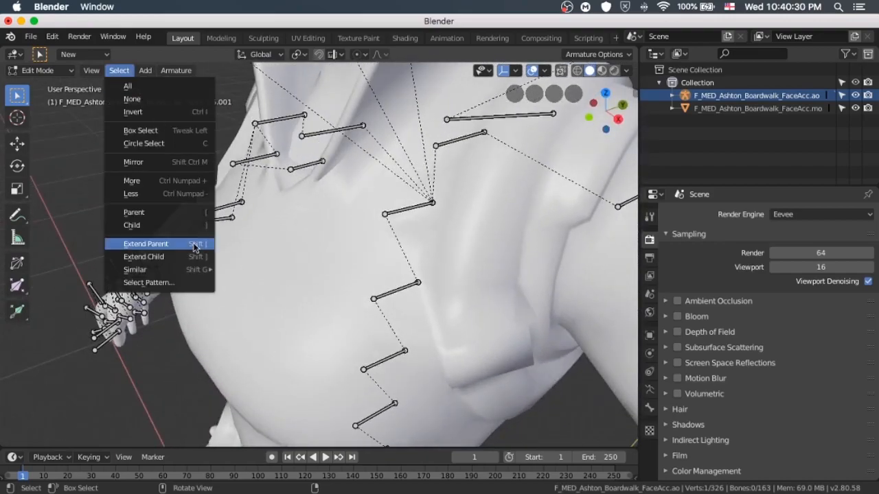
{"action": "mouse_move", "coordinate": [190, 271]}
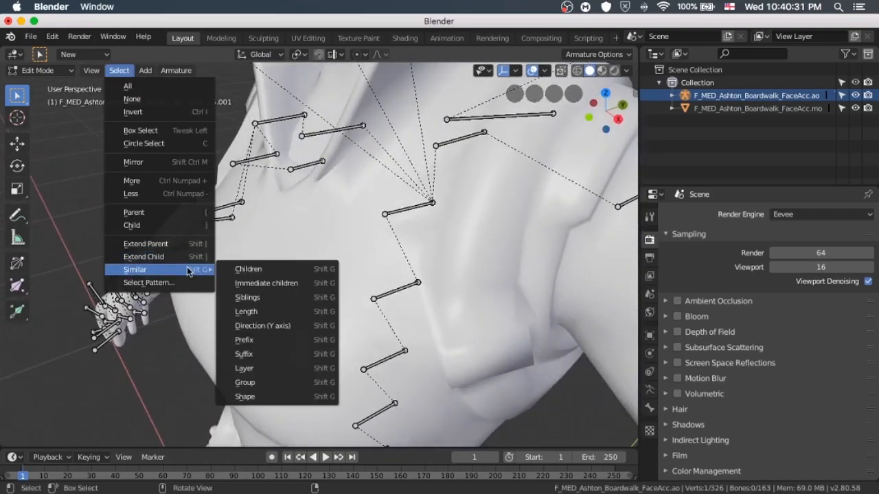
{"action": "left_click", "coordinate": [251, 352]}
{"action": "middle_click_drag", "start_coordinate": [318, 332], "coordinate": [300, 249]}
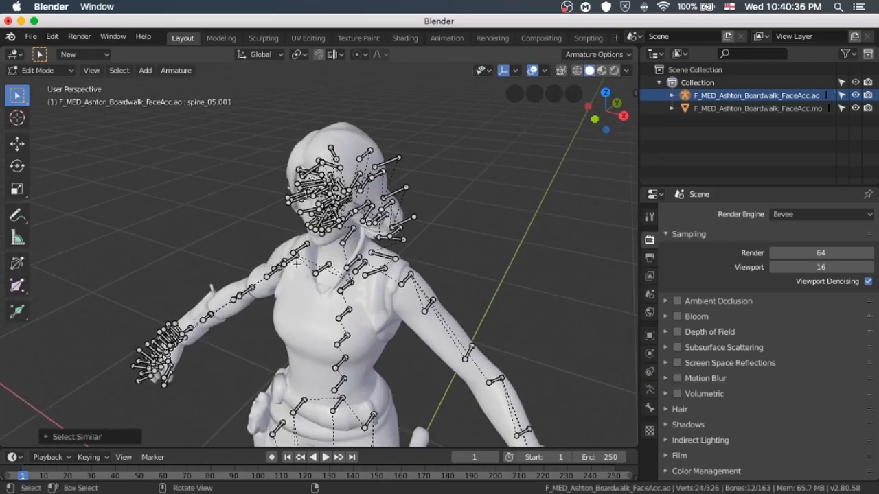
{"action": "key", "text": "x"}
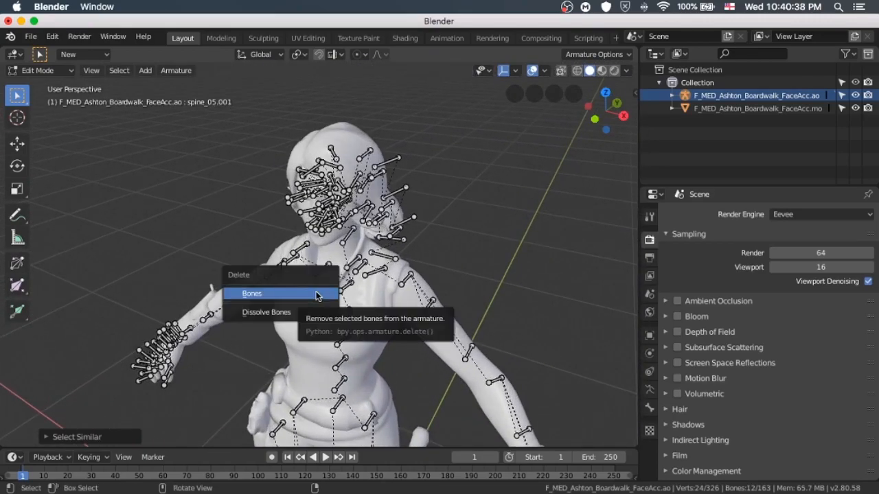
{"action": "left_click", "coordinate": [316, 295]}
Inspect the upper spine bones around the chest and back for further overlapping duplicates of spine_05.
{"action": "middle_click_drag", "start_coordinate": [316, 295], "coordinate": [338, 294]}
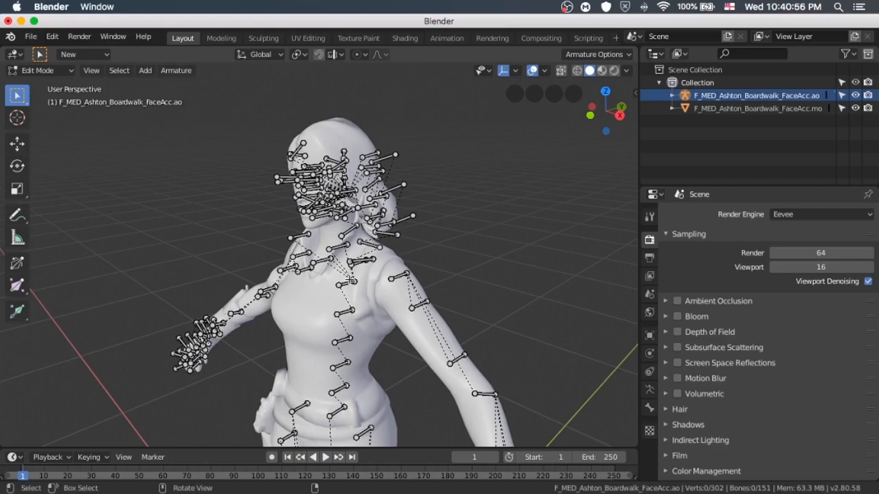
{"action": "scroll", "coordinate": [351, 280], "scroll_direction": "up", "scroll_amount": 5}
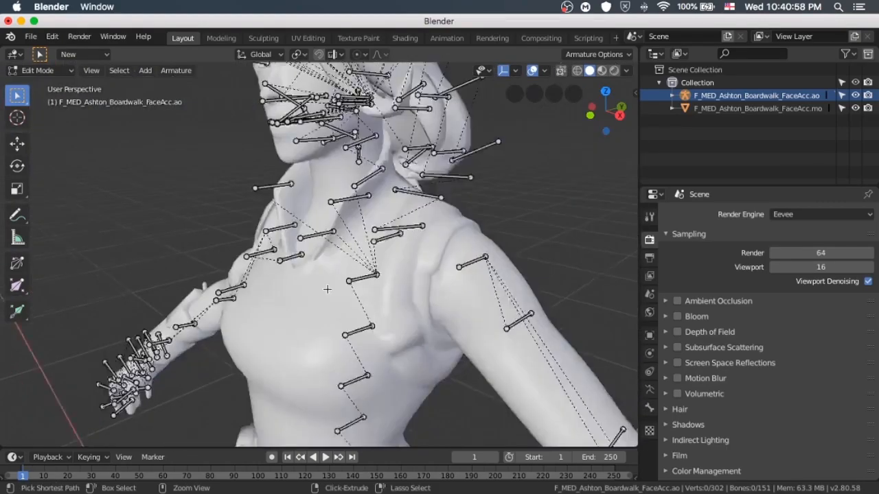
{"action": "scroll", "coordinate": [363, 281], "scroll_direction": "down", "scroll_amount": 3}
{"action": "mouse_move", "coordinate": [368, 280]}
{"action": "middle_mouse_down"}
{"action": "mouse_move", "coordinate": [378, 288]}
{"action": "mouse_move", "coordinate": [363, 295]}
{"action": "middle_mouse_up"}
{"action": "left_click", "coordinate": [397, 282]}
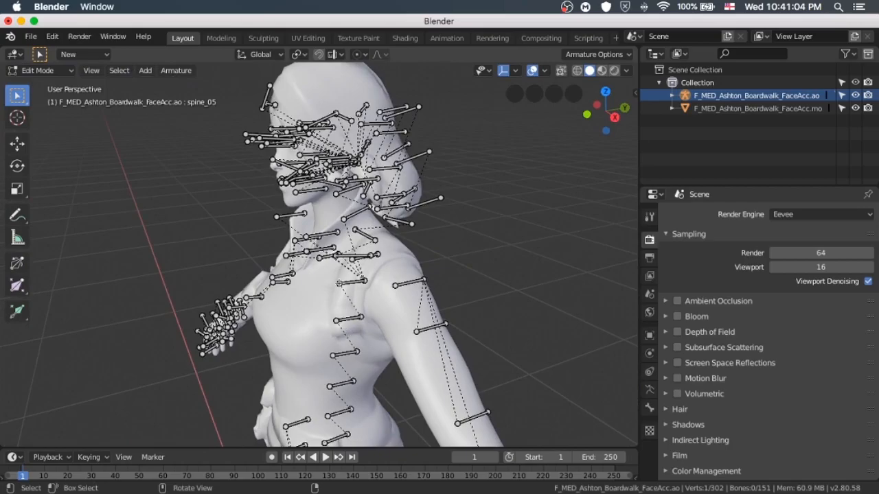
{"action": "middle_click_drag", "start_coordinate": [383, 290], "coordinate": [355, 291]}
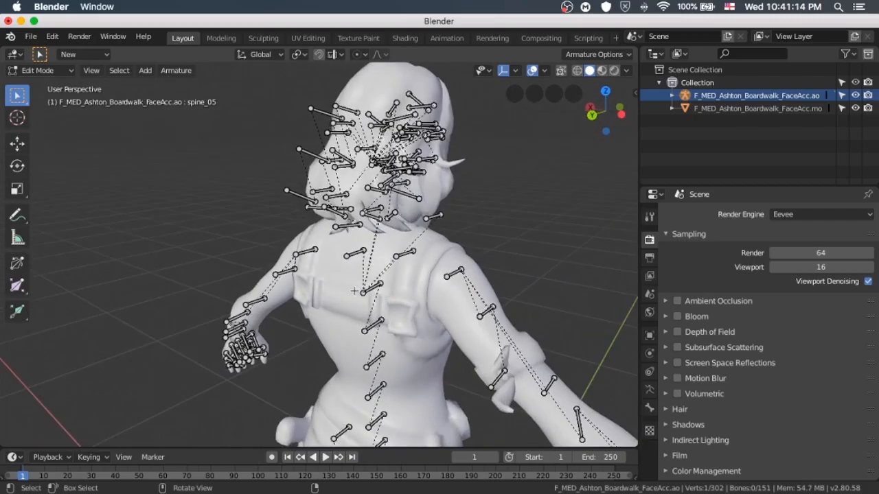
{"action": "mouse_move", "coordinate": [408, 295]}
{"action": "middle_mouse_down"}
{"action": "mouse_move", "coordinate": [385, 291]}
{"action": "mouse_move", "coordinate": [398, 299]}
{"action": "middle_mouse_up"}
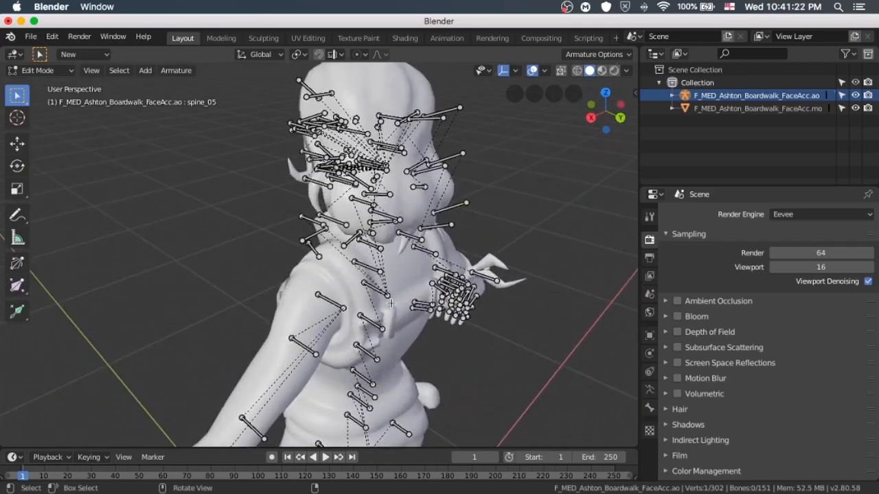
{"action": "scroll", "coordinate": [391, 303], "scroll_direction": "up", "scroll_amount": 10, "text": "ctrl"}
{"action": "scroll", "coordinate": [391, 303], "scroll_direction": "down", "scroll_amount": 5, "text": "ctrl"}
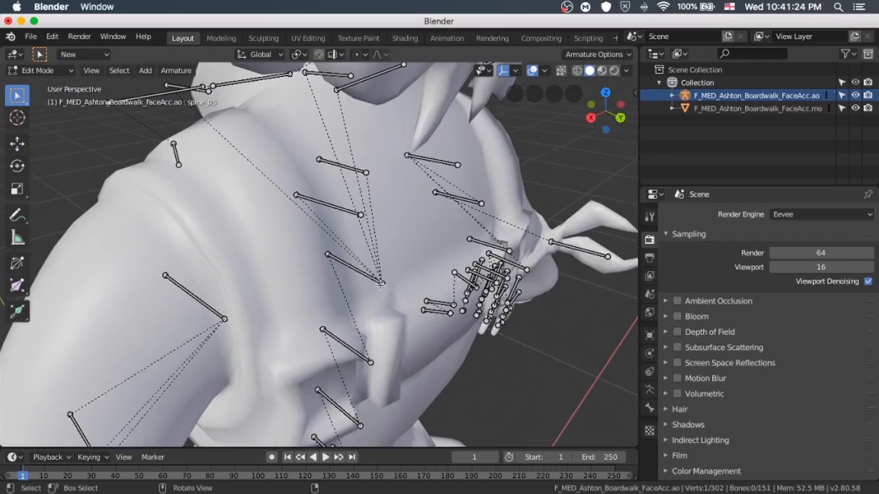
{"action": "scroll", "coordinate": [412, 288], "scroll_direction": "right", "scroll_amount": 5}
{"action": "scroll", "coordinate": [382, 282], "scroll_direction": "right", "scroll_amount": 5}
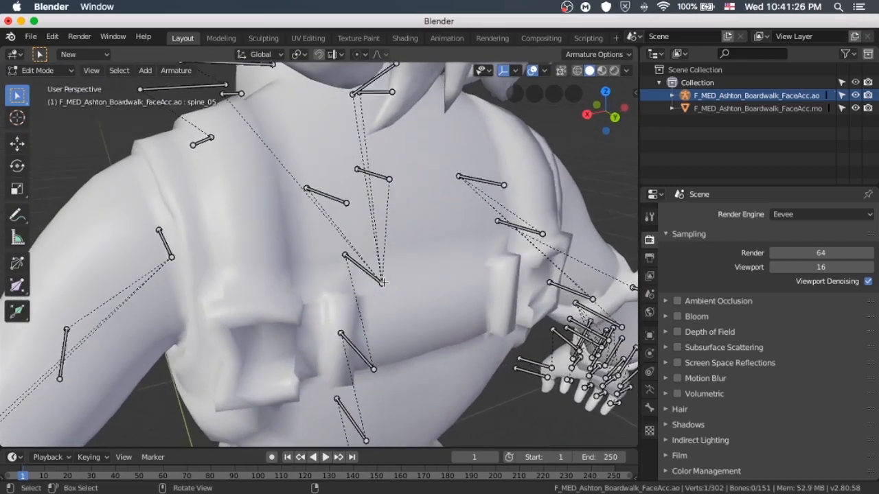
Delete the duplicate spine_05.002 bone together with all bones sharing its .002 suffix, using Select Similar by Suffix.
{"action": "left_click", "coordinate": [383, 282]}
{"action": "scroll", "coordinate": [428, 288], "scroll_direction": "right", "scroll_amount": 3}
{"action": "scroll", "coordinate": [427, 287], "scroll_direction": "left", "scroll_amount": 8}
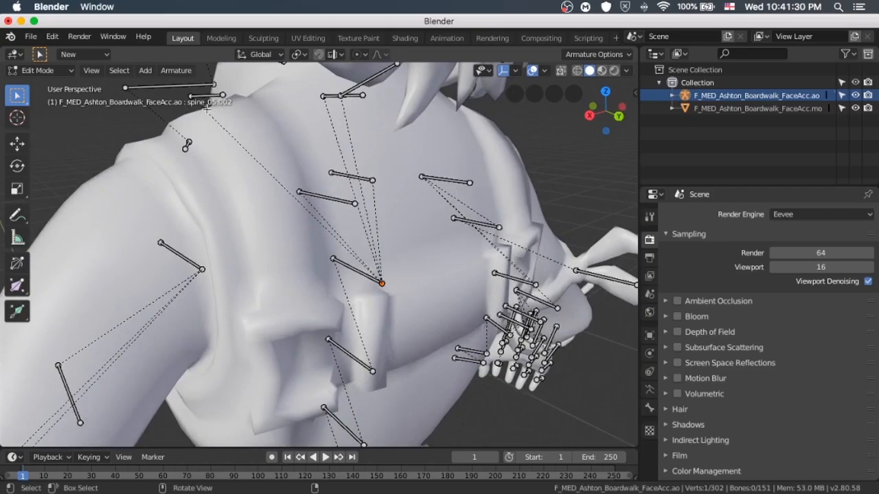
{"action": "scroll", "coordinate": [206, 108], "scroll_direction": "right", "scroll_amount": 5}
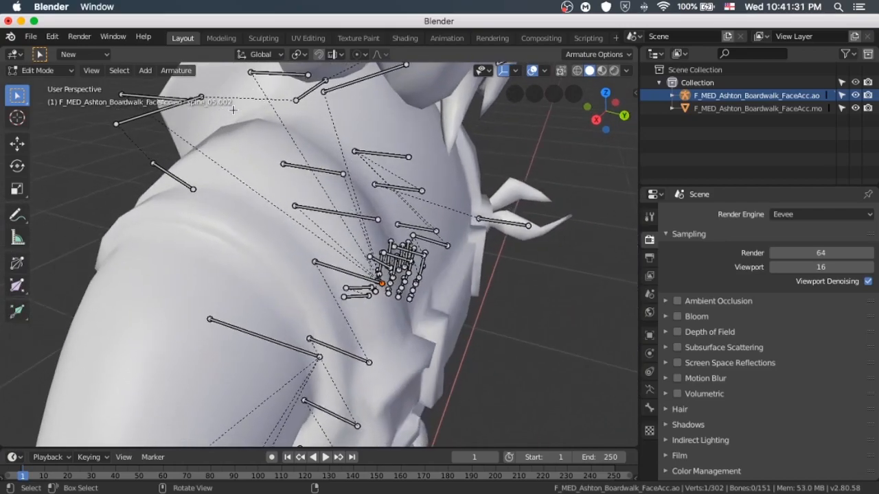
{"action": "left_click", "coordinate": [118, 71]}
{"action": "mouse_move", "coordinate": [172, 270]}
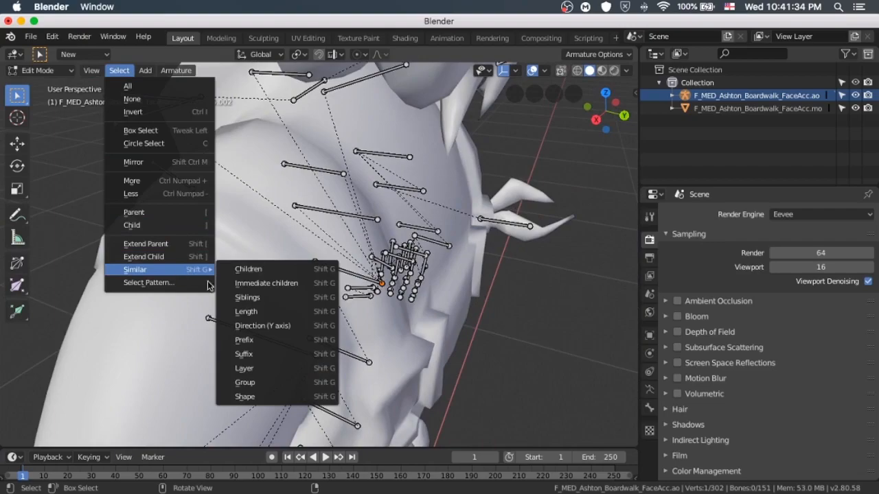
{"action": "left_click", "coordinate": [258, 353]}
{"action": "middle_click_drag", "start_coordinate": [257, 354], "coordinate": [333, 352]}
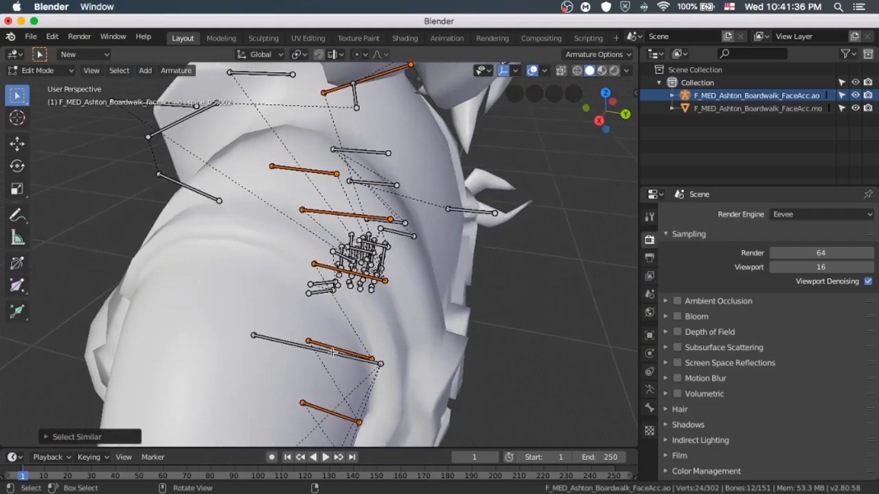
{"action": "key", "text": "x"}
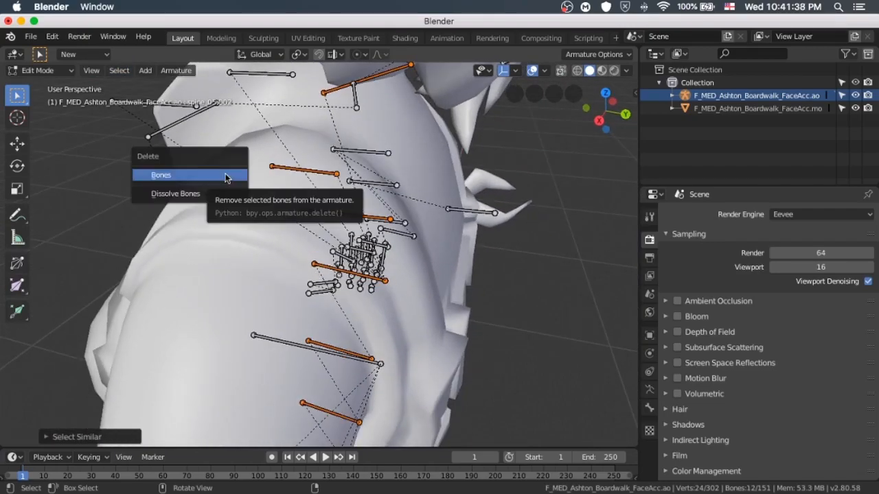
{"action": "left_click", "coordinate": [226, 178]}
Examine the armature's remaining bones across the whole character from several frontal angles.
{"action": "scroll", "coordinate": [277, 188], "scroll_direction": "left", "scroll_amount": 10}
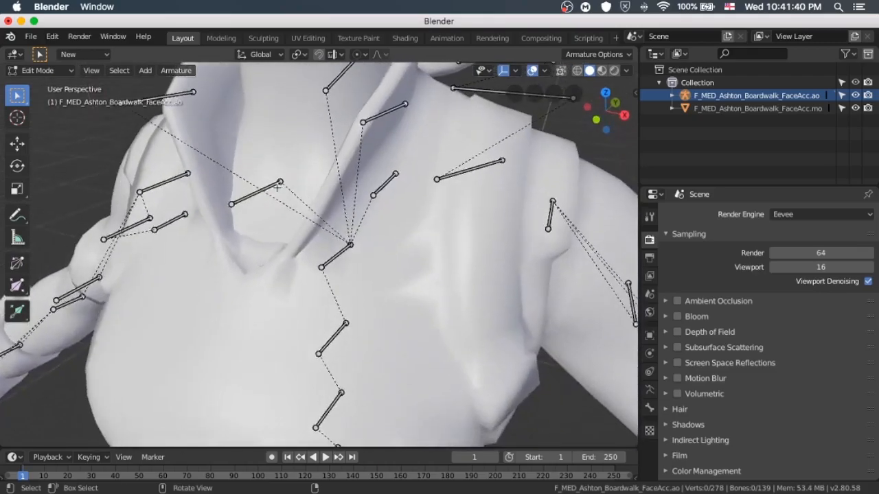
{"action": "scroll", "coordinate": [276, 188], "scroll_direction": "down", "scroll_amount": 10, "text": "ctrl"}
{"action": "scroll", "coordinate": [277, 187], "scroll_direction": "up", "scroll_amount": 10}
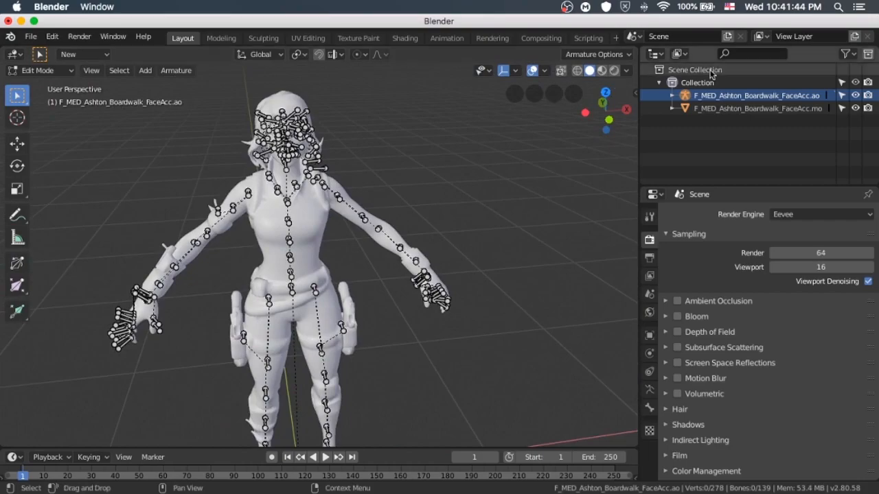
{"action": "scroll", "coordinate": [476, 152], "scroll_direction": "left", "scroll_amount": 3}
{"action": "scroll", "coordinate": [477, 151], "scroll_direction": "right", "scroll_amount": 3}
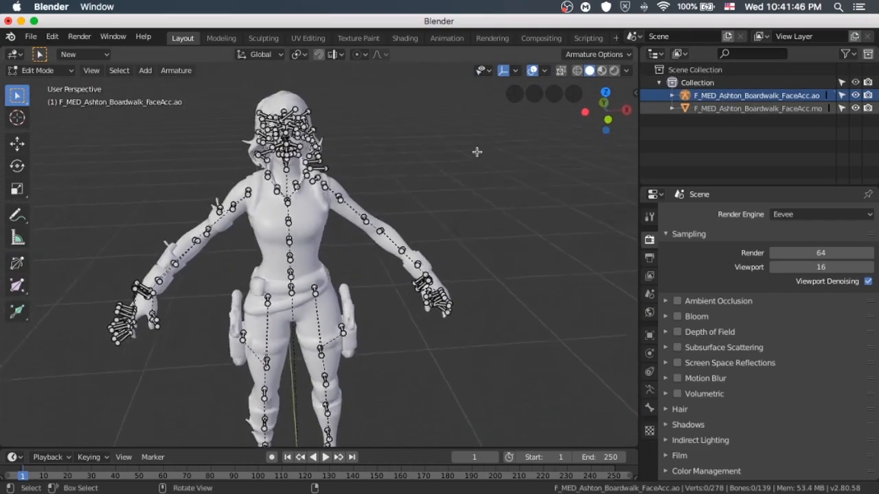
{"action": "scroll", "coordinate": [477, 152], "scroll_direction": "left", "scroll_amount": 2}
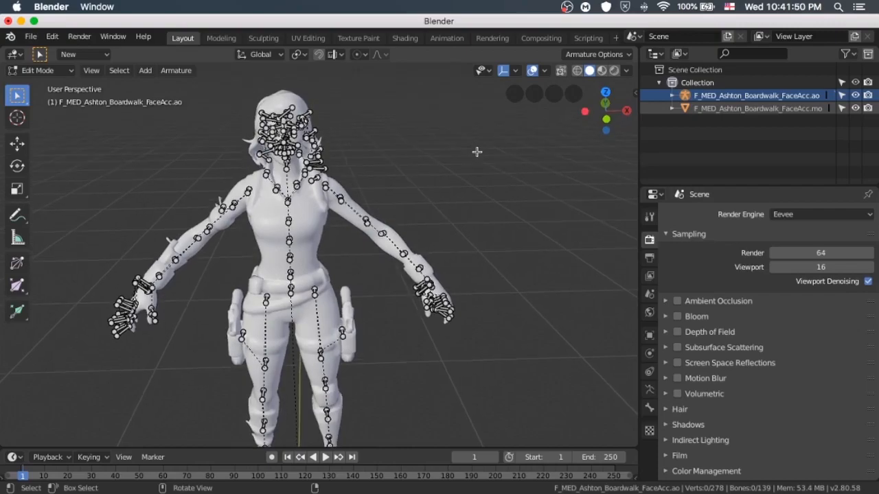
{"action": "scroll", "coordinate": [476, 152], "scroll_direction": "left", "scroll_amount": 3}
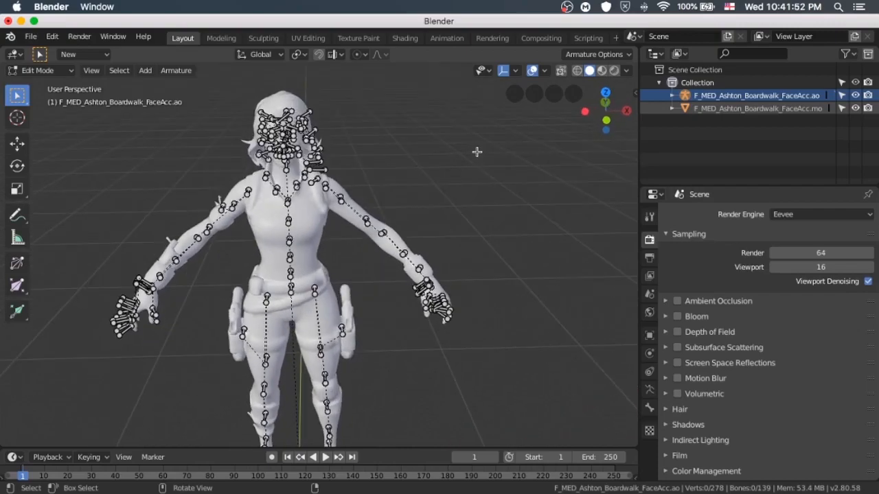
{"action": "scroll", "coordinate": [476, 151], "scroll_direction": "left", "scroll_amount": 3}
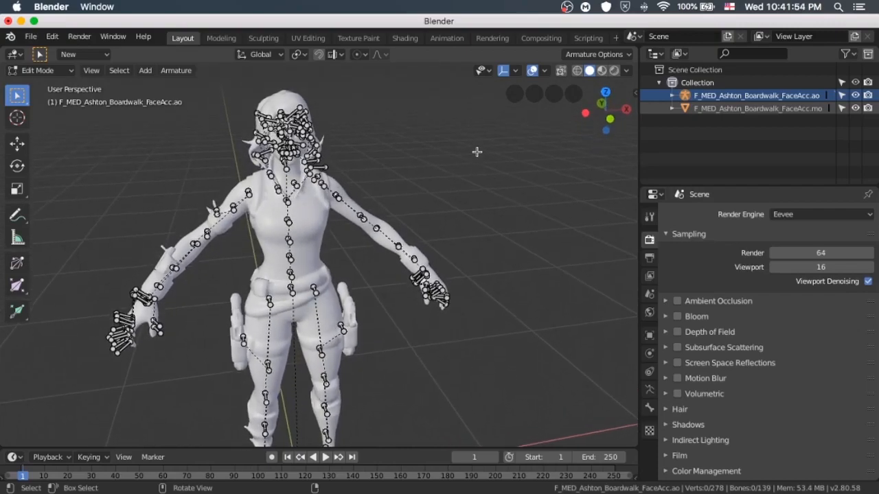
{"action": "scroll", "coordinate": [476, 152], "scroll_direction": "left", "scroll_amount": 3}
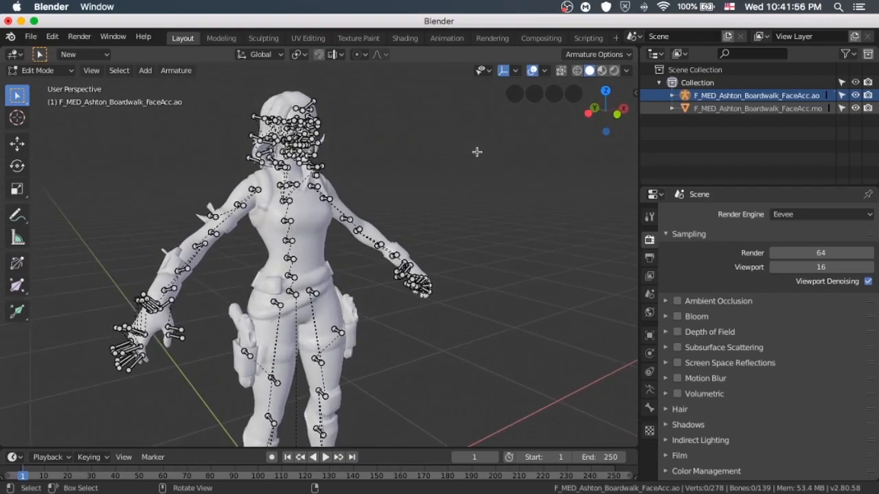
{"action": "scroll", "coordinate": [477, 152], "scroll_direction": "left", "scroll_amount": 2}
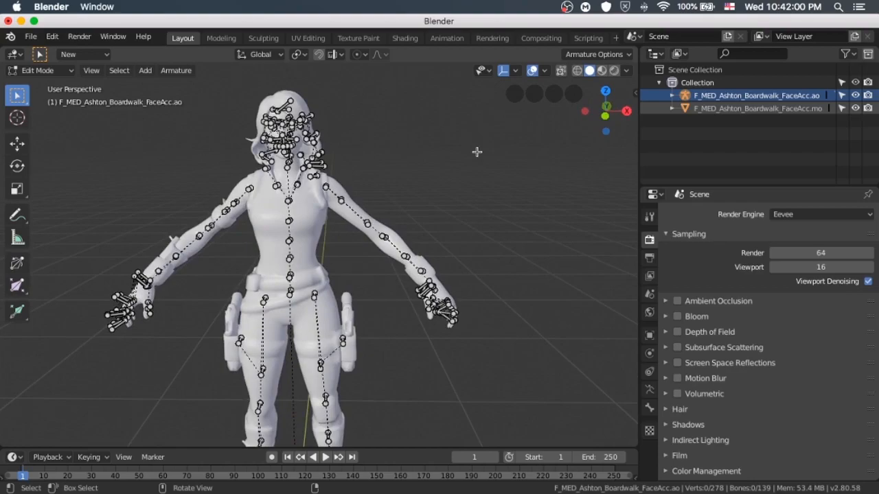
{"action": "scroll", "coordinate": [476, 152], "scroll_direction": "left", "scroll_amount": 1}
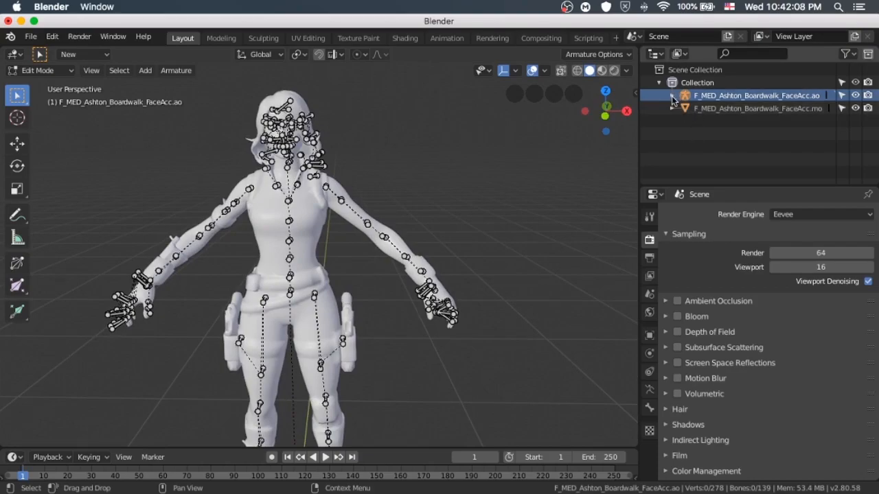
Expand the armature's bone hierarchy and delete its root bone.
{"action": "left_click", "coordinate": [671, 96]}
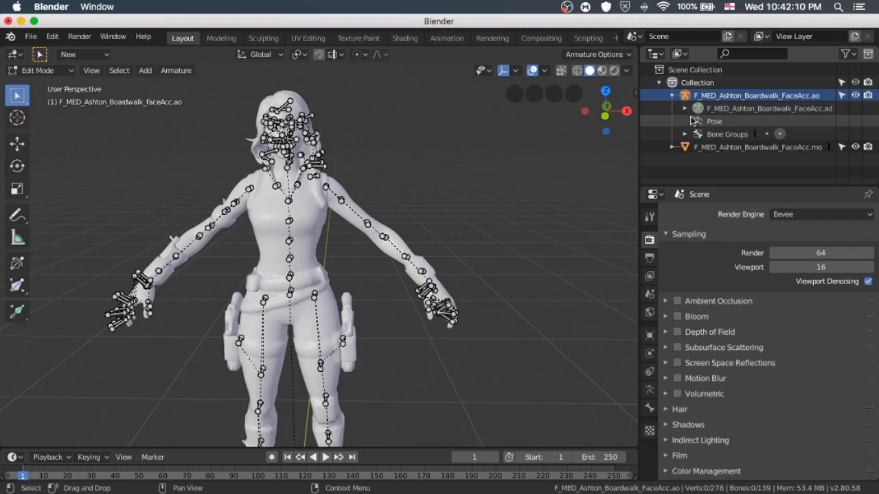
{"action": "left_click", "coordinate": [685, 108]}
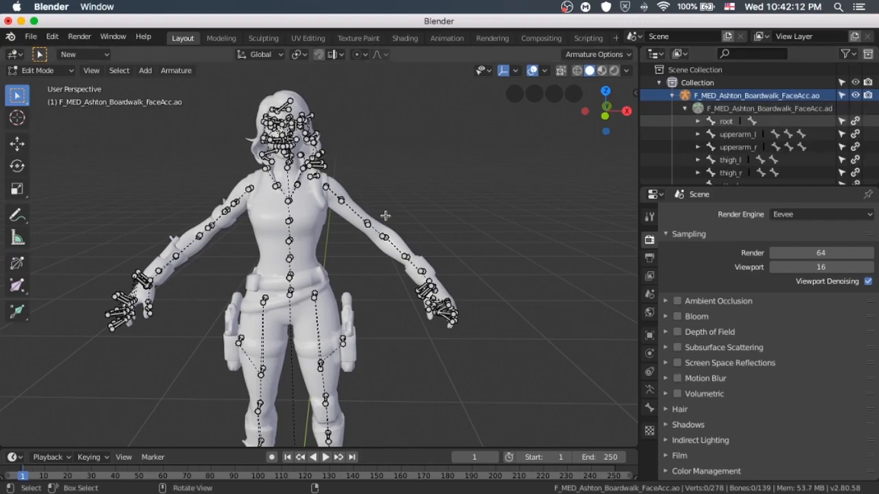
{"action": "scroll", "coordinate": [731, 149], "scroll_direction": "down", "scroll_amount": 1}
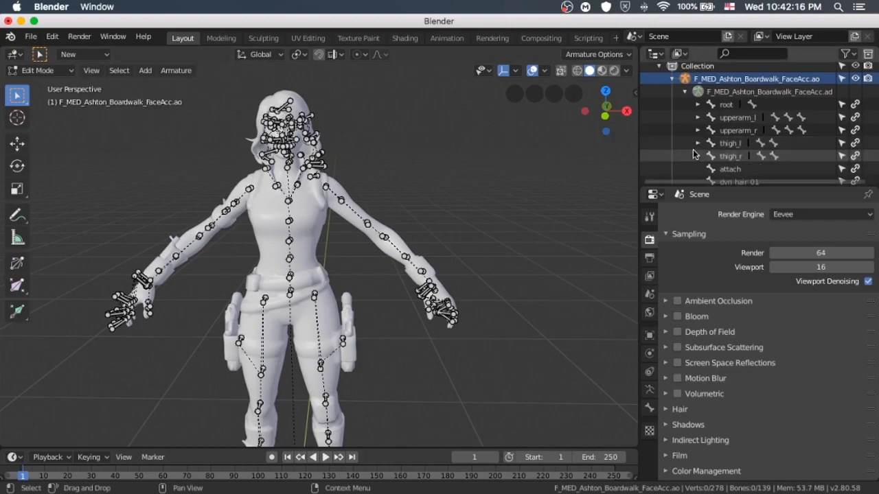
{"action": "scroll", "coordinate": [715, 124], "scroll_direction": "down", "scroll_amount": 1}
{"action": "left_click", "coordinate": [729, 85]}
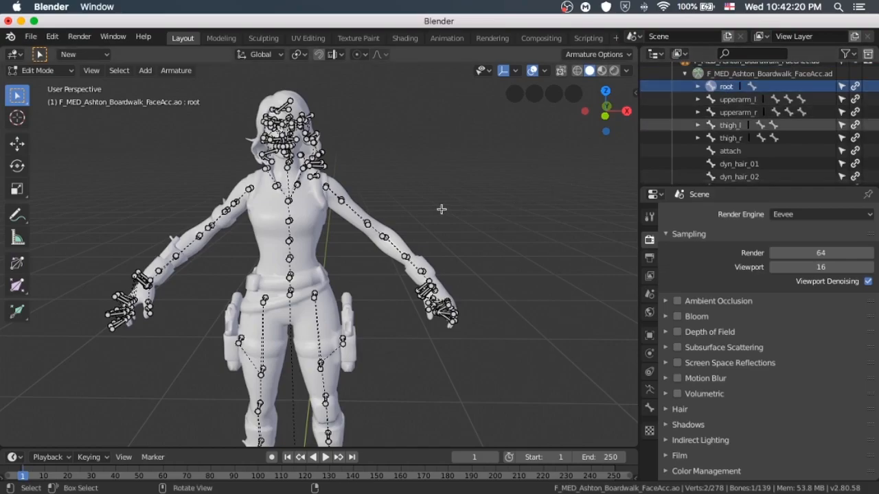
{"action": "key", "text": "x"}
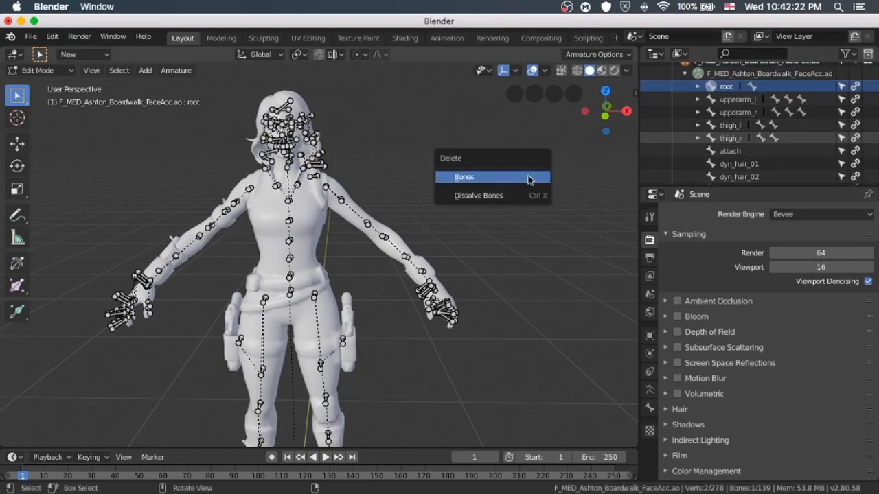
{"action": "left_click", "coordinate": [529, 178]}
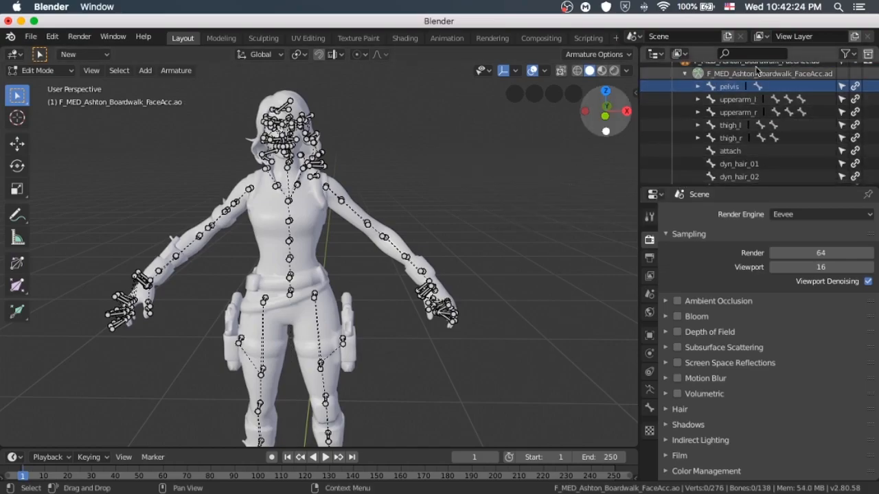
Set clavicle_l as the parent of the upperarm_l bone in its Relations settings.
{"action": "left_click", "coordinate": [729, 87]}
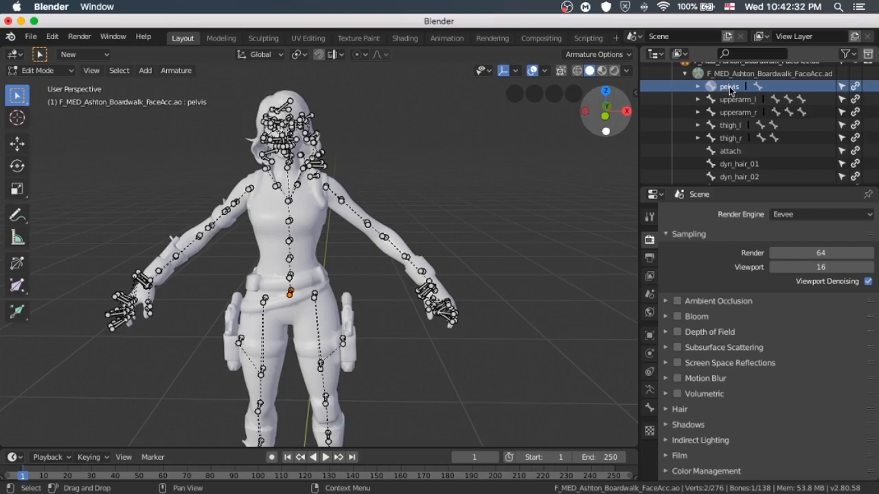
{"action": "scroll", "coordinate": [724, 96], "scroll_direction": "down", "scroll_amount": 1}
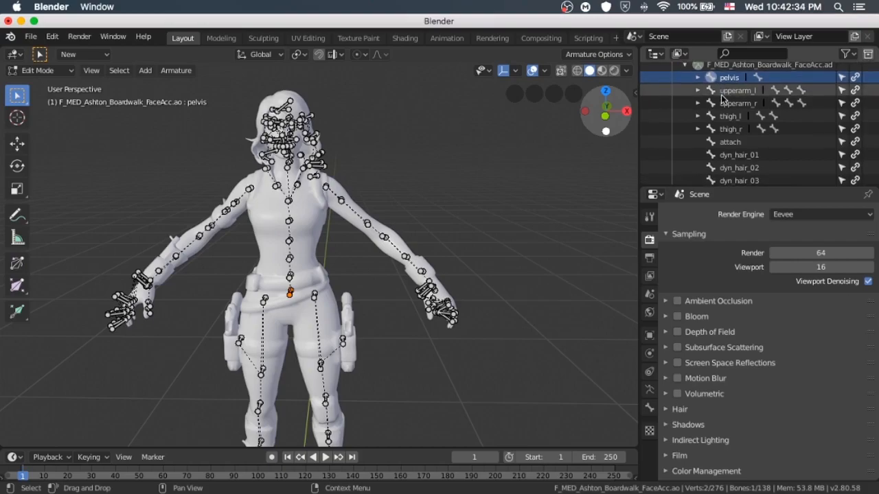
{"action": "left_click", "coordinate": [740, 91]}
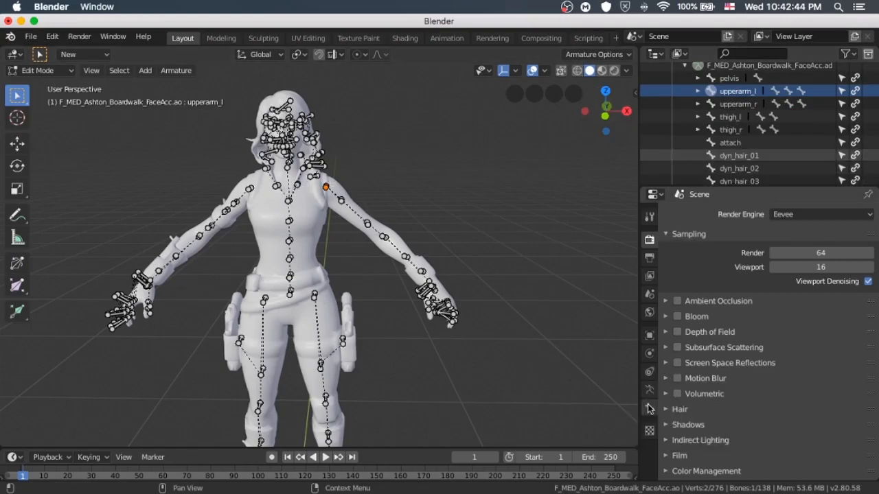
{"action": "left_click", "coordinate": [649, 390]}
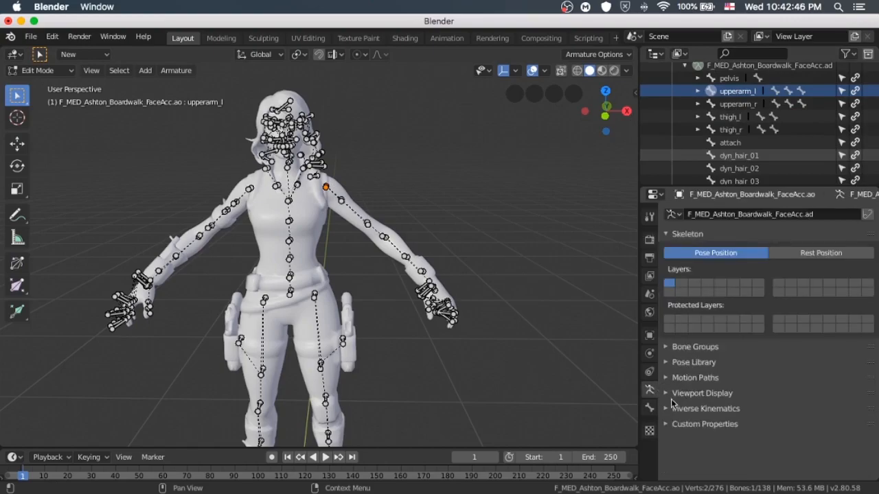
{"action": "left_click", "coordinate": [649, 408]}
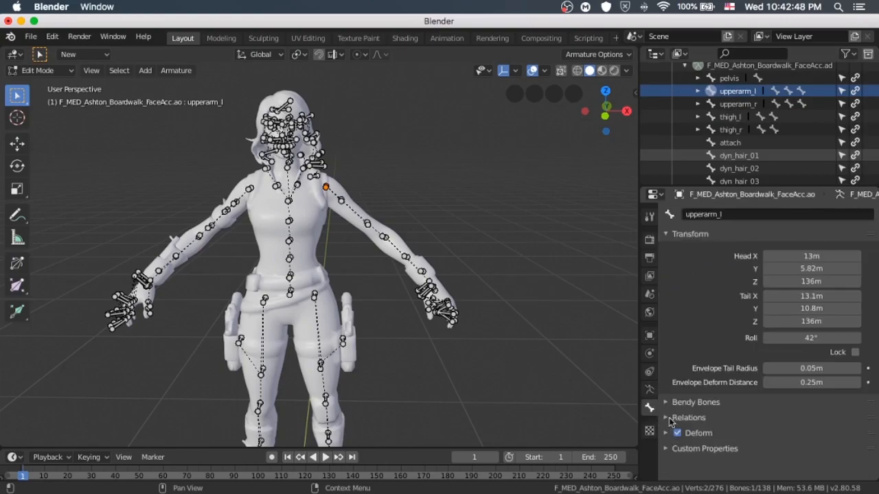
{"action": "left_click", "coordinate": [667, 417]}
{"action": "scroll", "coordinate": [714, 402], "scroll_direction": "down", "scroll_amount": 3}
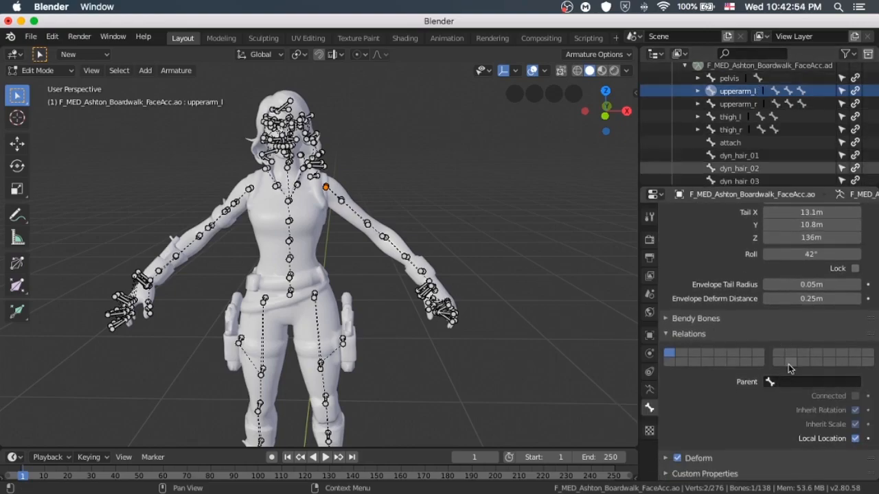
{"action": "left_click", "coordinate": [789, 382]}
{"action": "type", "text": "clav"}
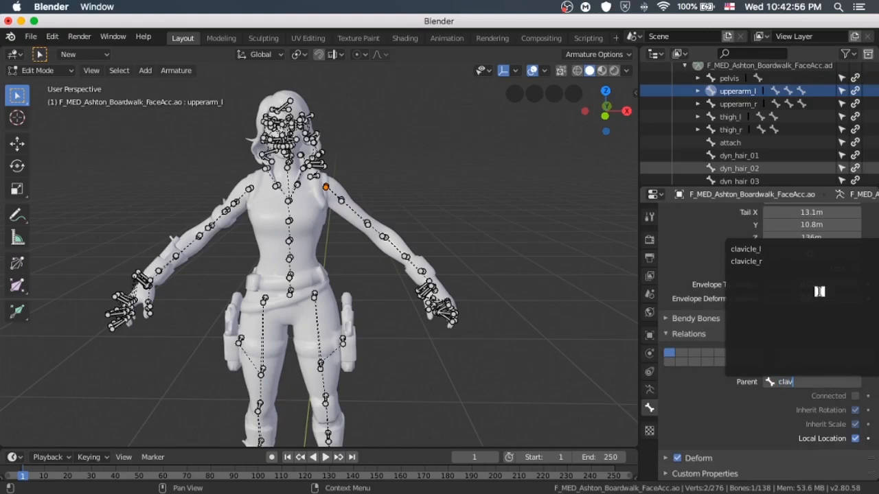
{"action": "left_click", "coordinate": [803, 250]}
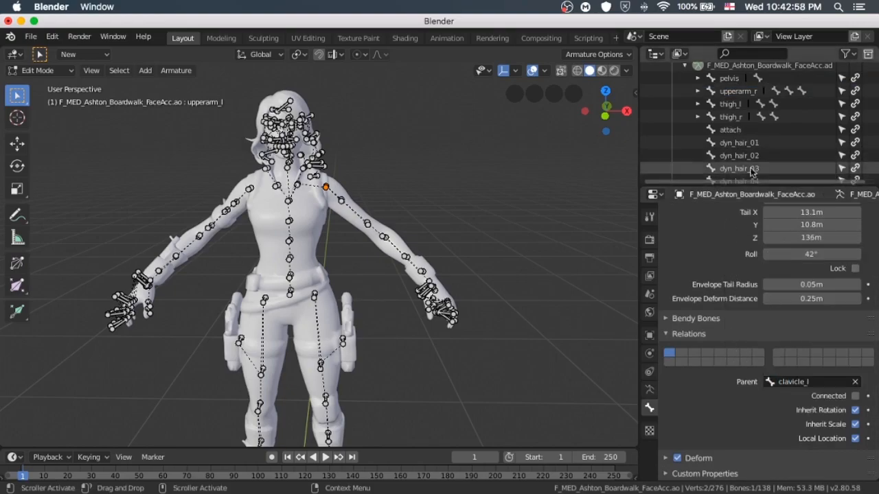
Set clavicle_r as the parent of the upperarm_r bone.
{"action": "left_click", "coordinate": [730, 93]}
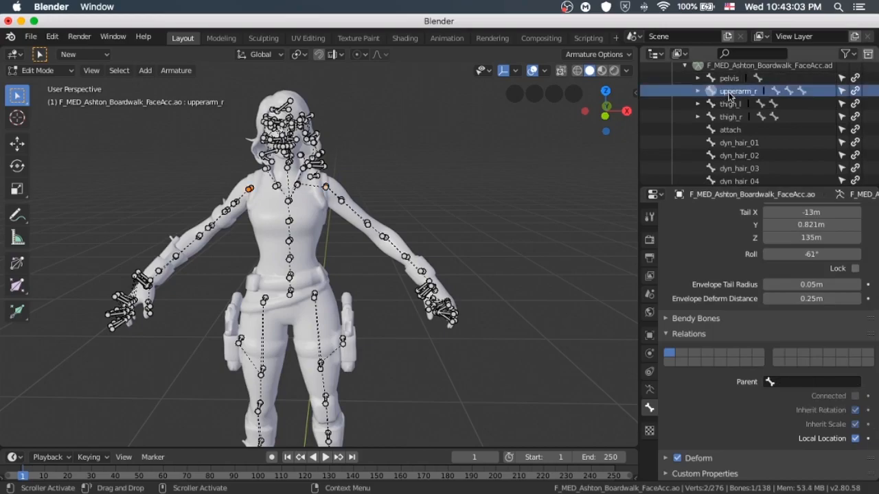
{"action": "left_click", "coordinate": [808, 382]}
{"action": "type", "text": "cla"}
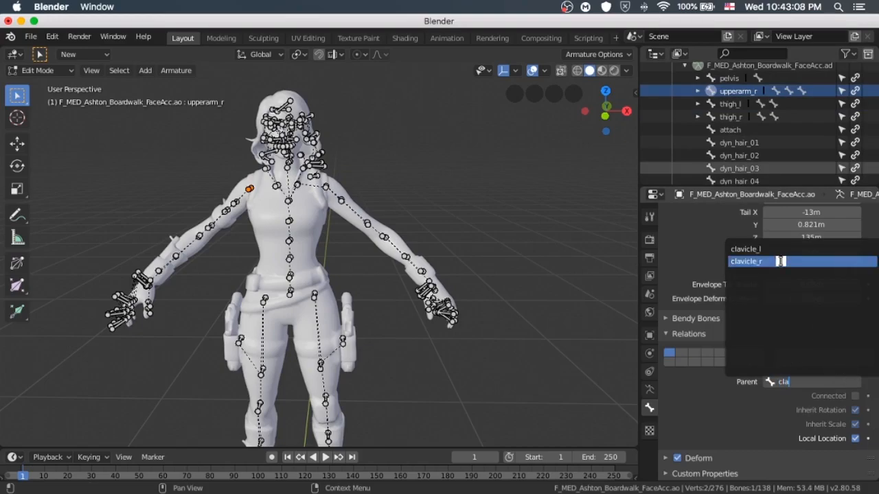
{"action": "left_click", "coordinate": [781, 261]}
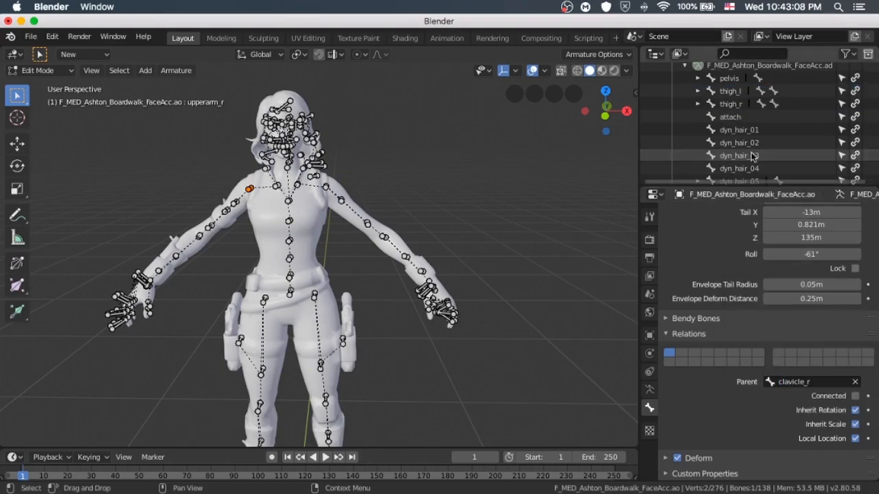
Parent both thigh bones, thigh_l and thigh_r, to the pelvis bone.
{"action": "left_click", "coordinate": [730, 91]}
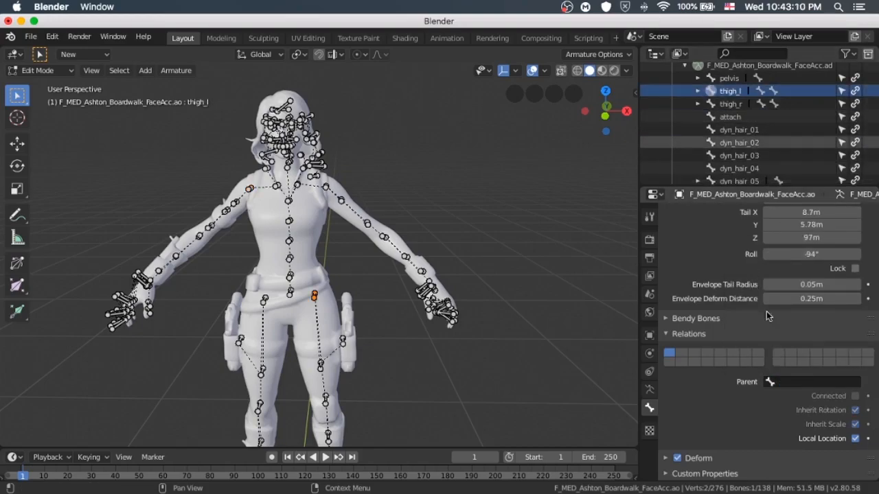
{"action": "left_click", "coordinate": [775, 381]}
{"action": "type", "text": "pel"}
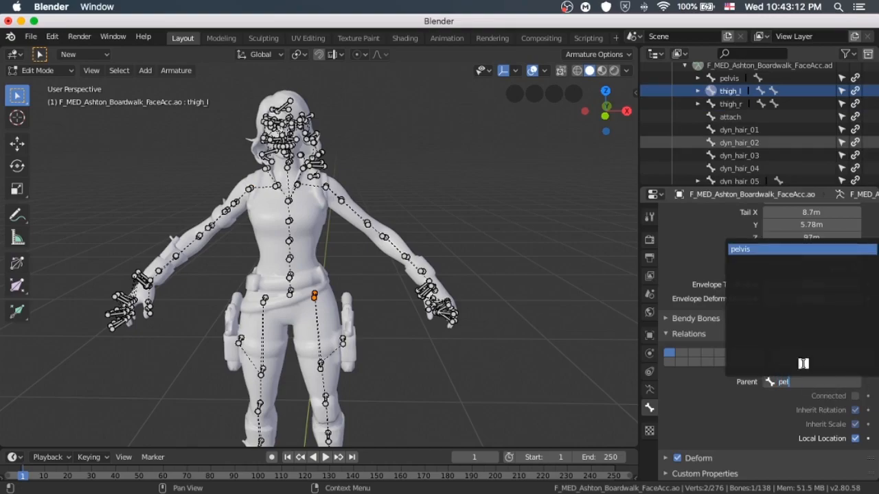
{"action": "left_click", "coordinate": [777, 253]}
{"action": "left_click", "coordinate": [729, 91]}
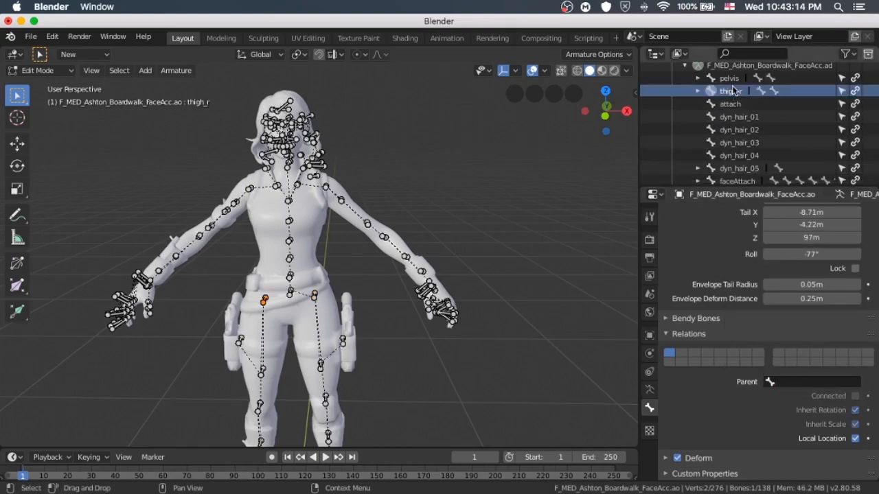
{"action": "left_click", "coordinate": [778, 382]}
{"action": "type", "text": "pel"}
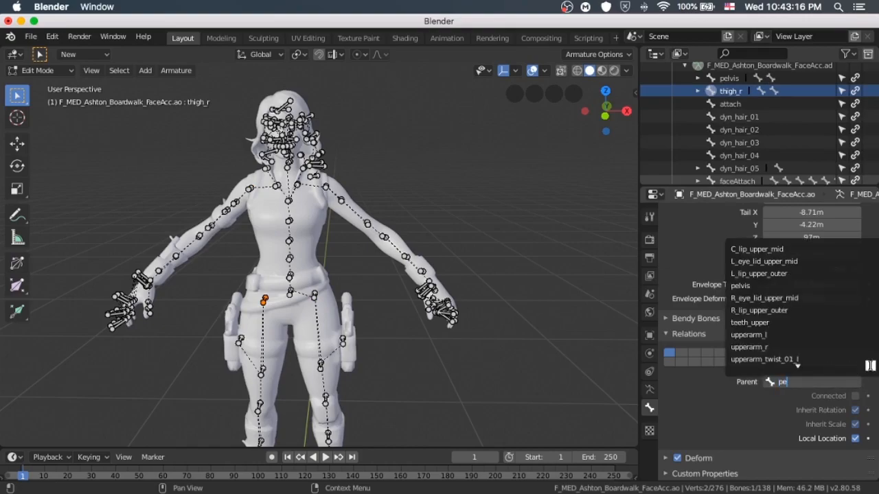
{"action": "left_click", "coordinate": [776, 250]}
Delete the unparented attach bone from the armature.
{"action": "left_click", "coordinate": [732, 92]}
{"action": "key", "text": "x"}
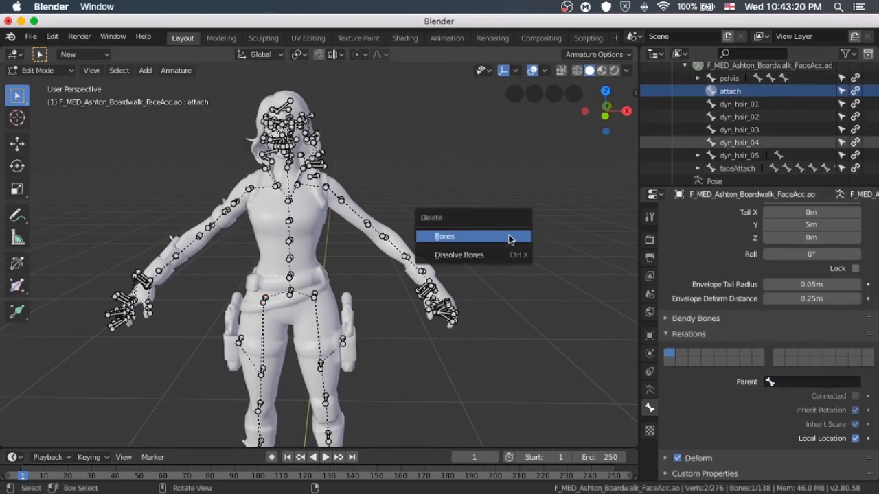
{"action": "left_click", "coordinate": [511, 239]}
Parent the loose hair bones dyn_hair_01 through dyn_hair_05 to the head bone, one after another.
{"action": "left_click", "coordinate": [740, 94]}
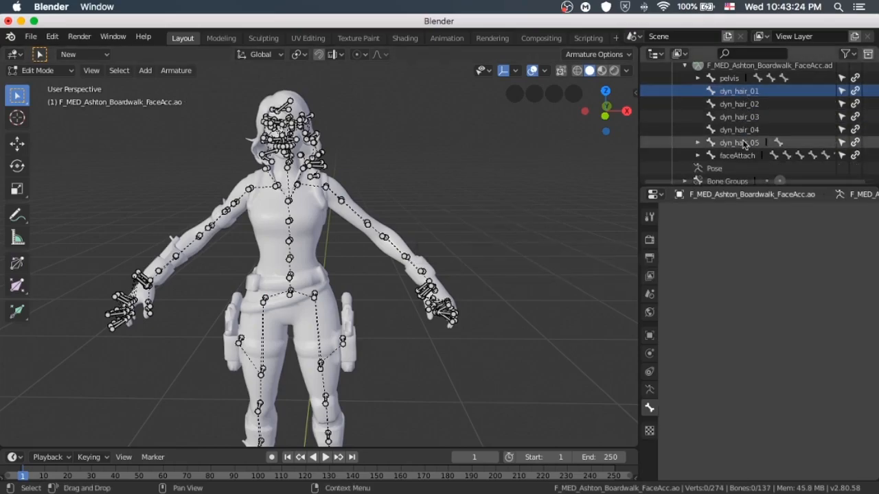
{"action": "left_click", "coordinate": [740, 92]}
{"action": "left_click", "coordinate": [810, 465]}
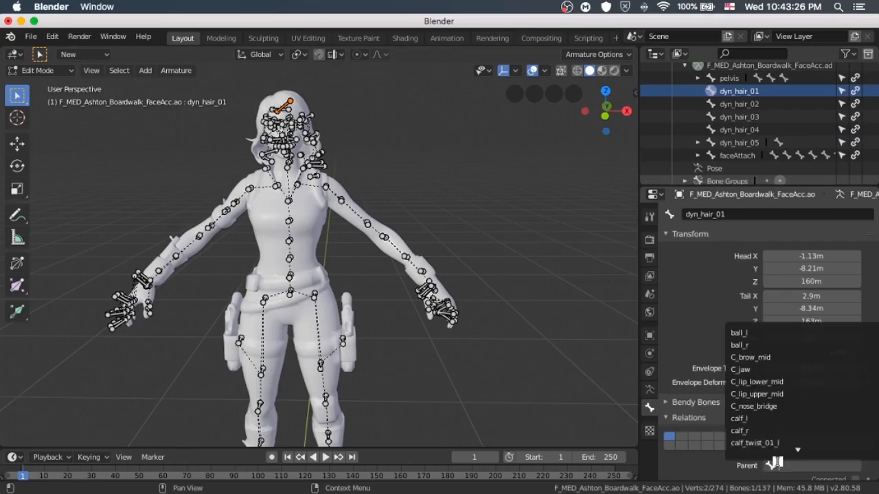
{"action": "type", "text": "head"}
{"action": "key", "text": "Return"}
{"action": "left_click", "coordinate": [739, 90]}
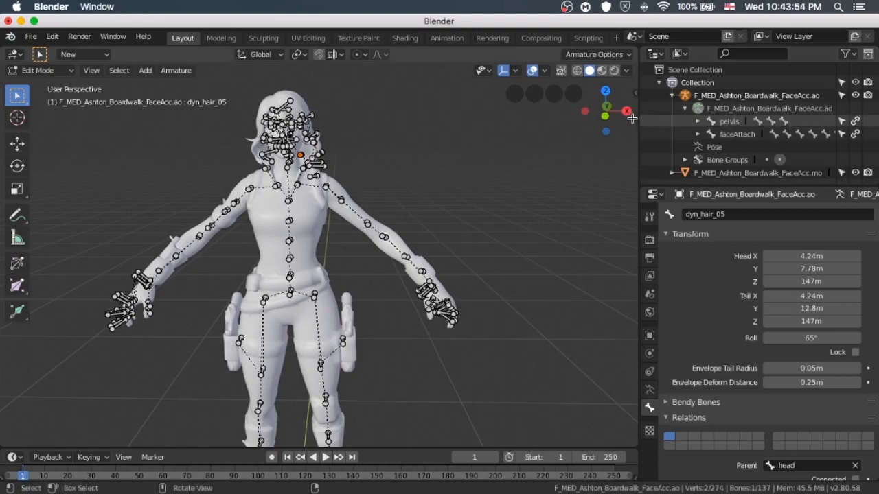
Set head as the parent of the faceAttach bone.
{"action": "left_click", "coordinate": [748, 134]}
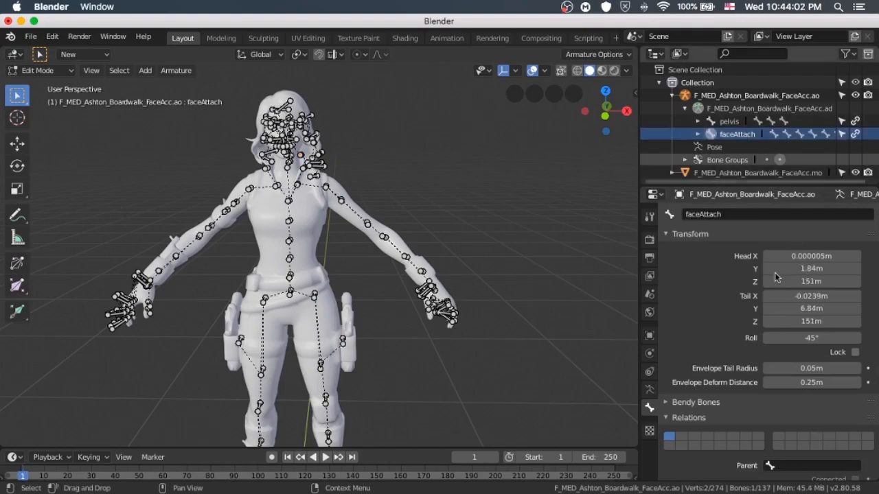
{"action": "left_click", "coordinate": [807, 467]}
{"action": "type", "text": "head"}
{"action": "key", "text": "Return"}
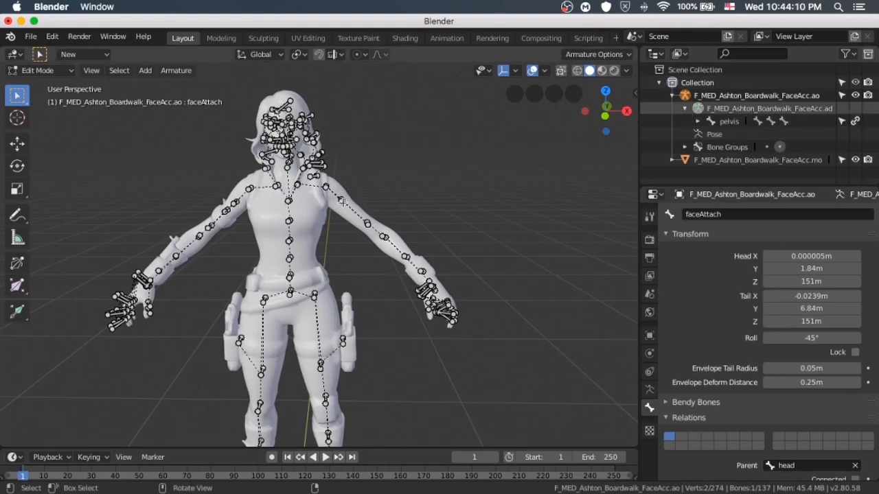
Leave Edit Mode and switch the armature to Pose Mode.
{"action": "key", "text": "Tab"}
{"action": "scroll", "coordinate": [451, 191], "scroll_direction": "up", "scroll_amount": 3}
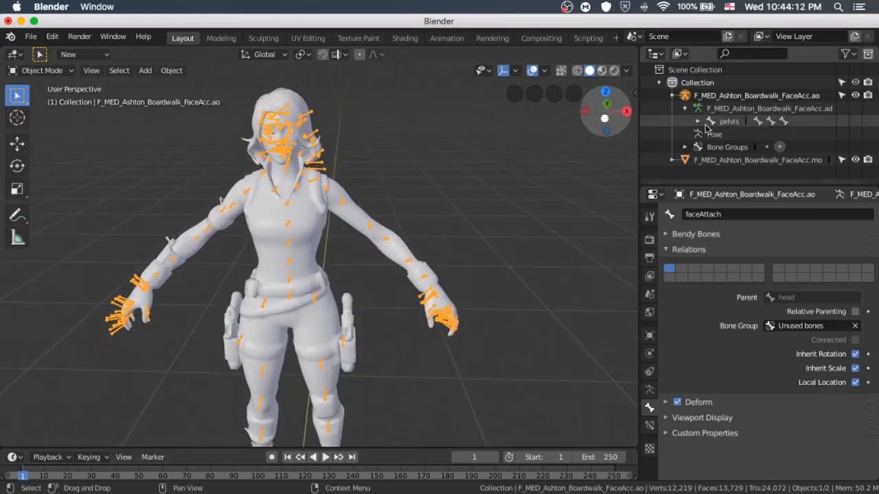
{"action": "scroll", "coordinate": [357, 117], "scroll_direction": "up", "scroll_amount": 3}
{"action": "left_click", "coordinate": [47, 70]}
{"action": "left_click", "coordinate": [36, 60]}
Test the cleaned rig by trial-rotating the spine_04 bone, and check the character from several angles.
{"action": "left_click", "coordinate": [287, 225]}
{"action": "scroll", "coordinate": [421, 192], "scroll_direction": "up", "scroll_amount": 4}
{"action": "left_click_drag", "start_coordinate": [266, 221], "coordinate": [276, 208]}
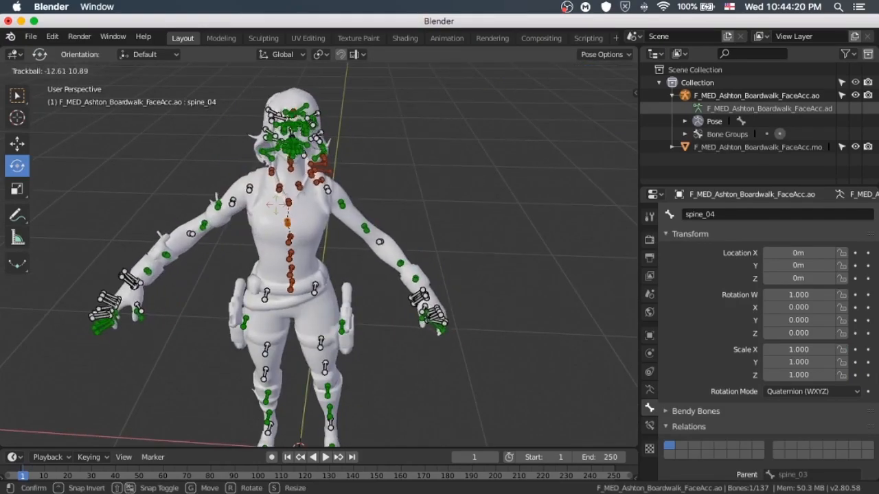
{"action": "left_click", "coordinate": [277, 208]}
{"action": "scroll", "coordinate": [470, 219], "scroll_direction": "up", "scroll_amount": 5}
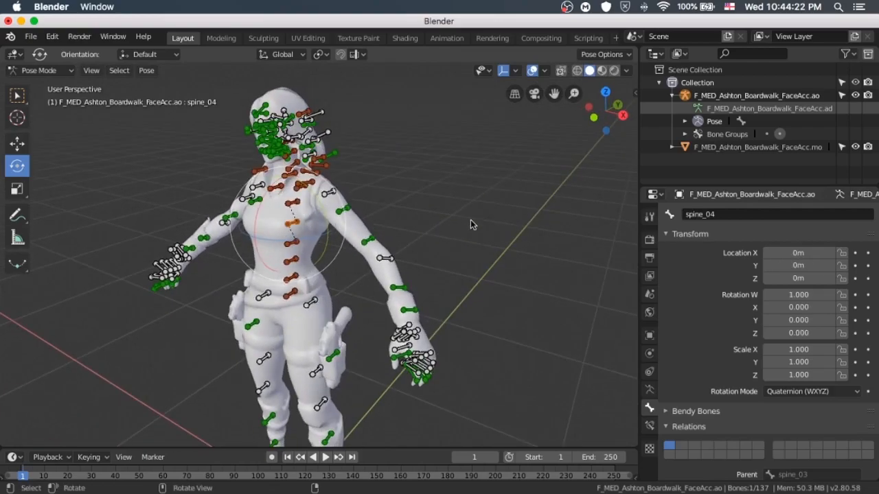
{"action": "scroll", "coordinate": [391, 293], "scroll_direction": "left", "scroll_amount": 5}
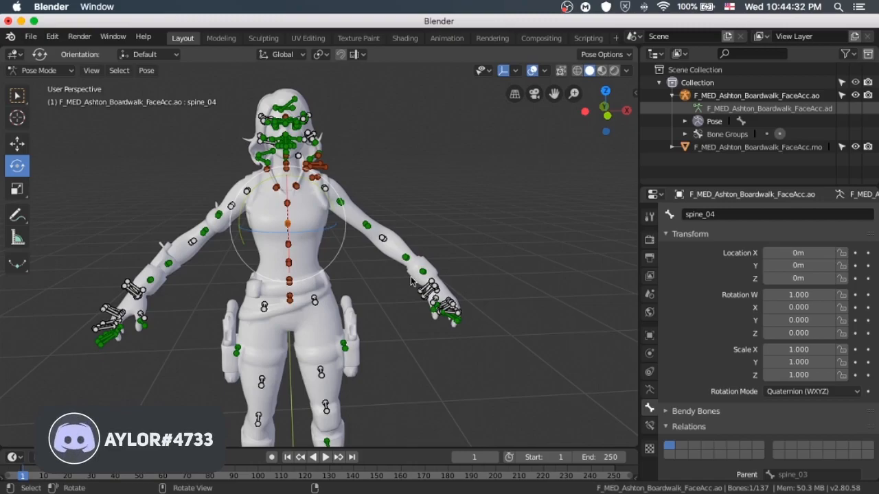
{"action": "mouse_move", "coordinate": [521, 488]}
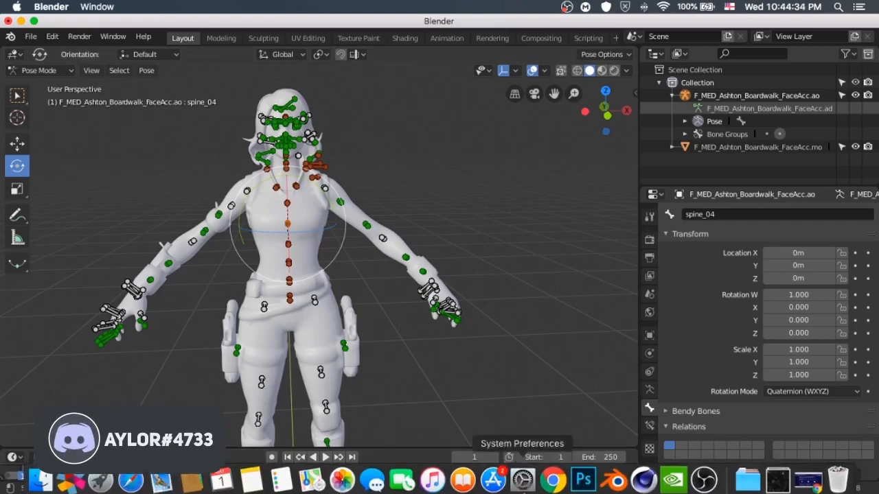